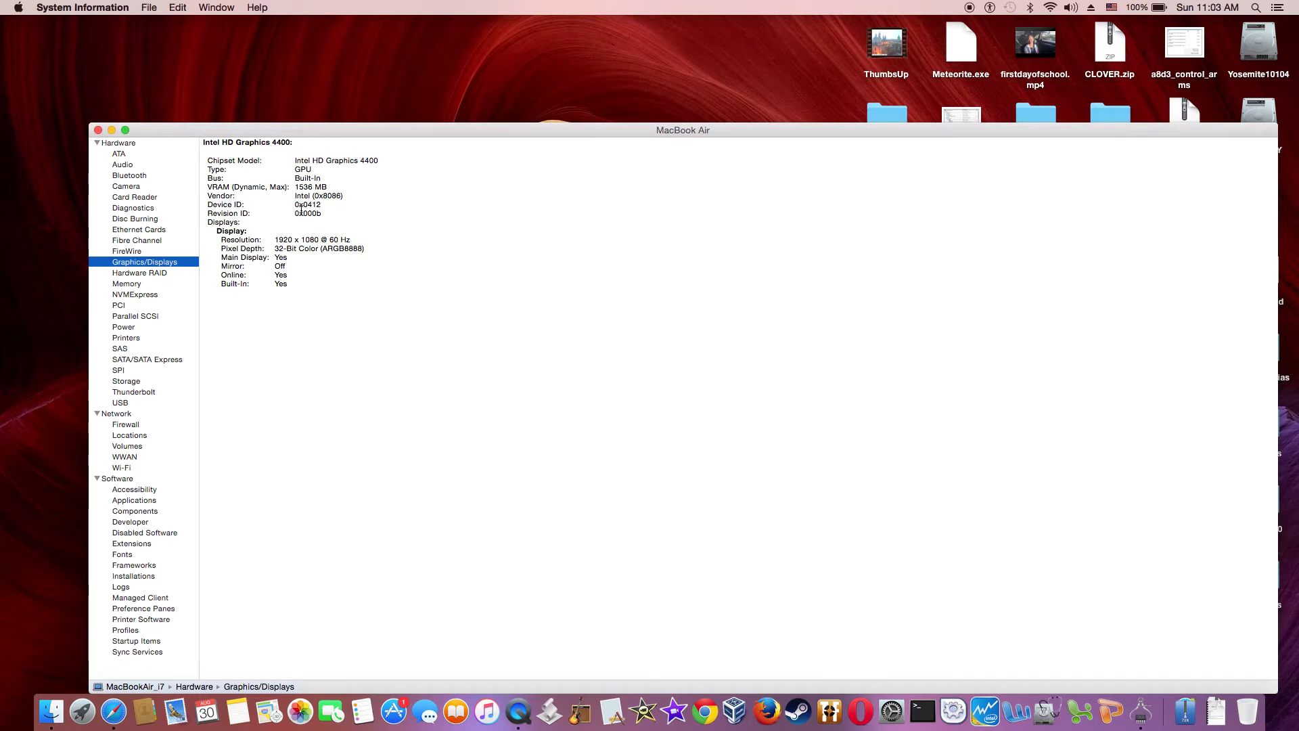
Highlight the Intel HD Graphics 4400 Device ID value 0x0412 in System Information
{"action": "left_click_drag", "start_coordinate": [294, 205], "coordinate": [334, 210]}
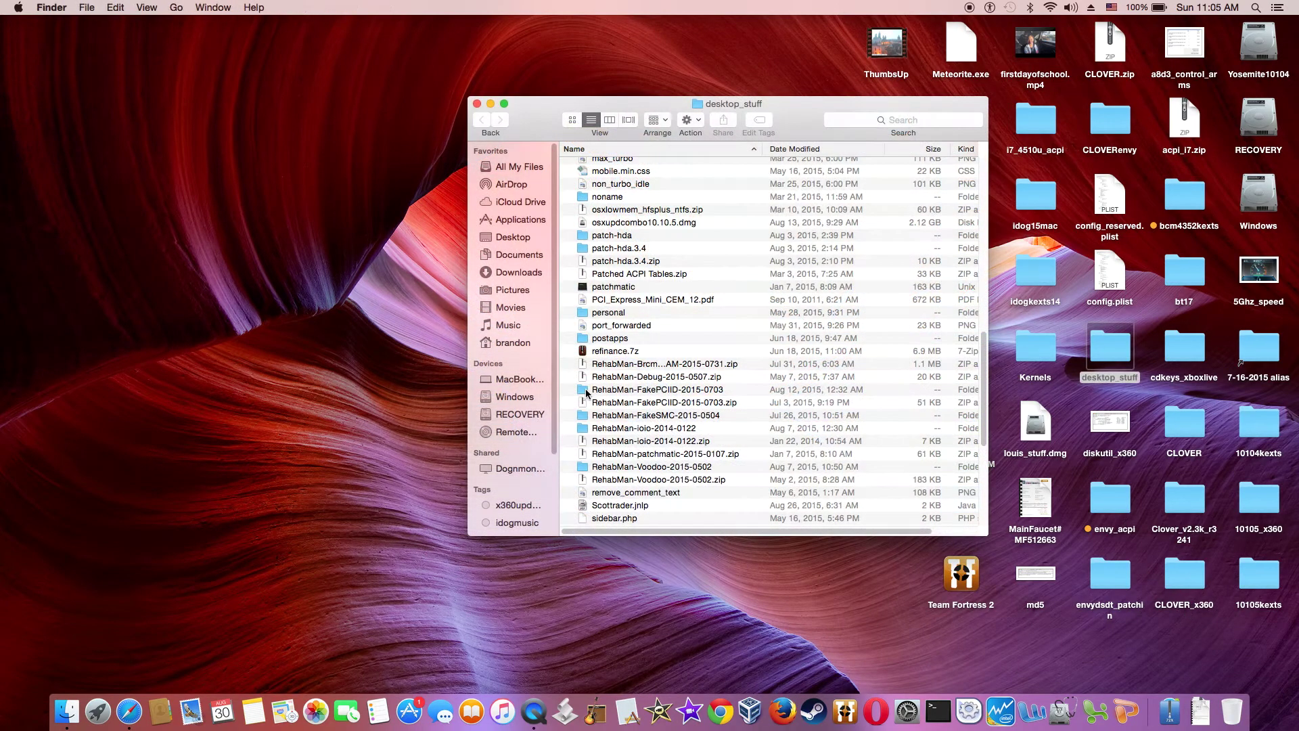
In RehabMan-FakePCIID-2015-0703 > Release, view FakePCIID.kext's Get Info to confirm version 1.2.0
{"action": "left_click", "coordinate": [586, 392]}
{"action": "double_click", "coordinate": [587, 391]}
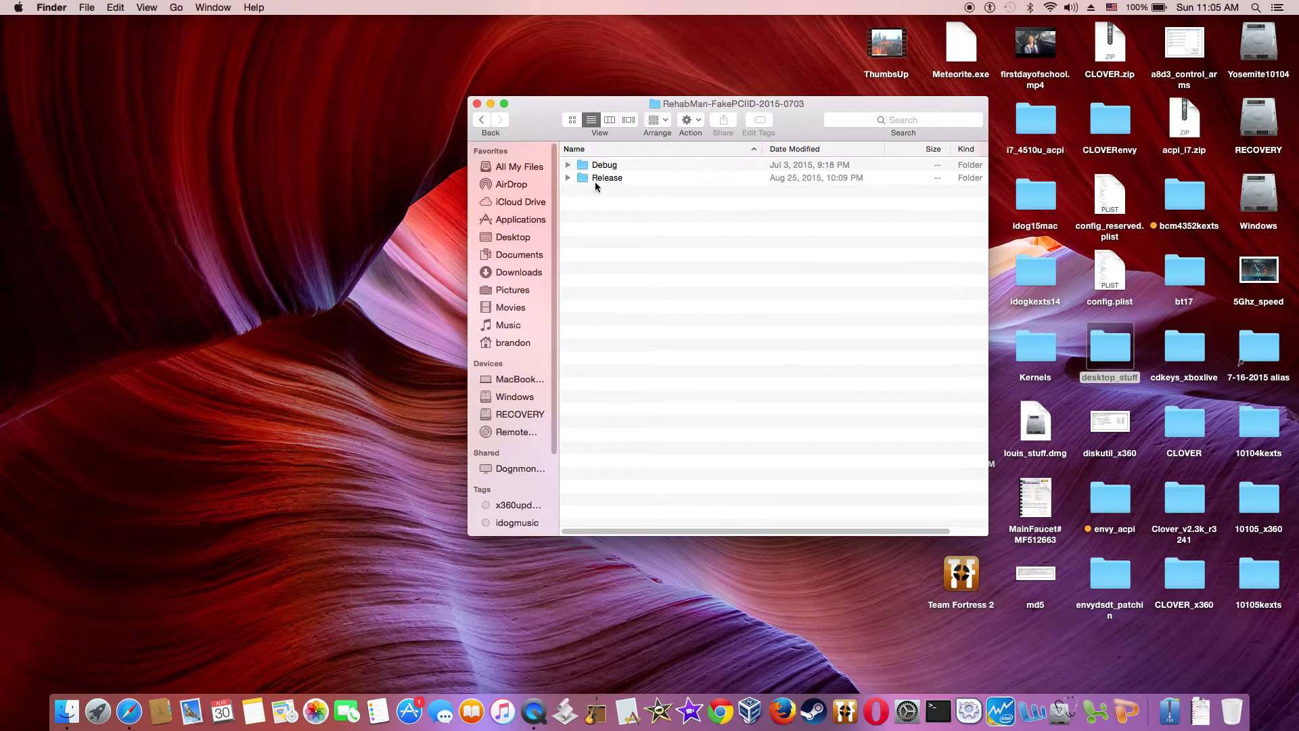
{"action": "double_click", "coordinate": [595, 178]}
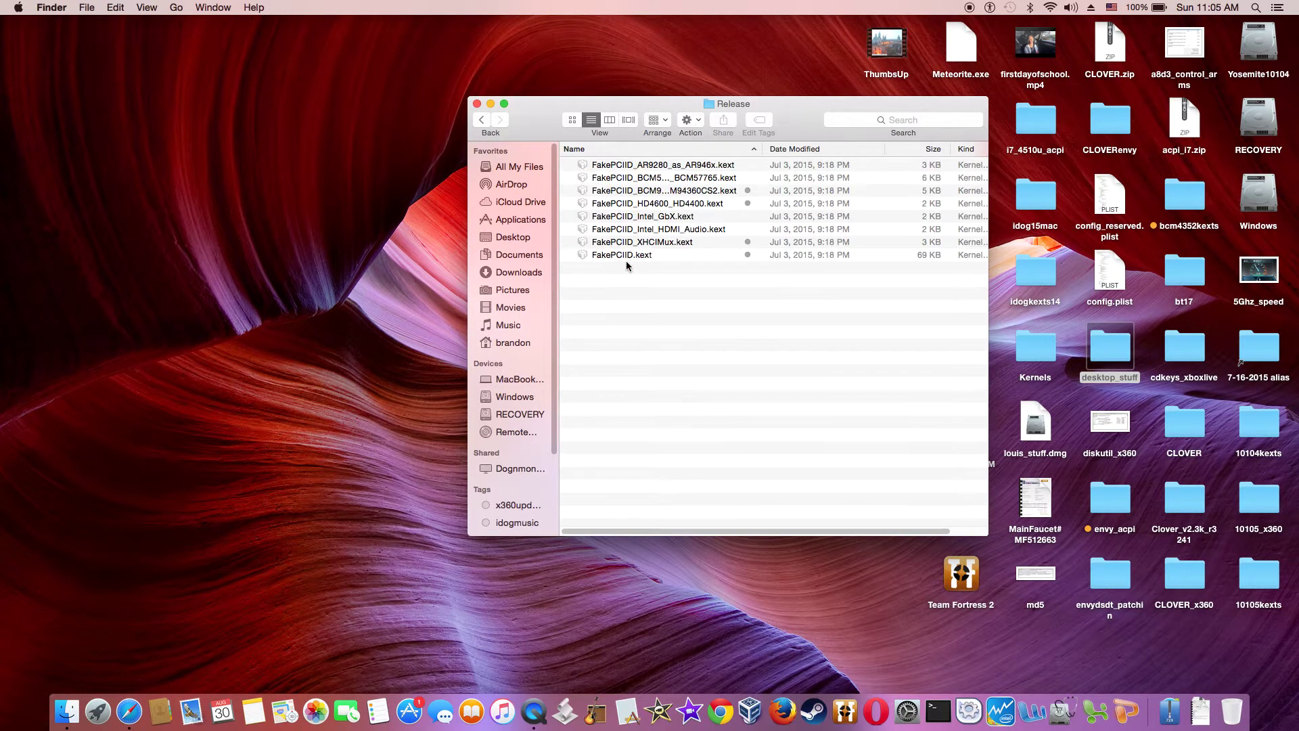
{"action": "left_click", "coordinate": [620, 254]}
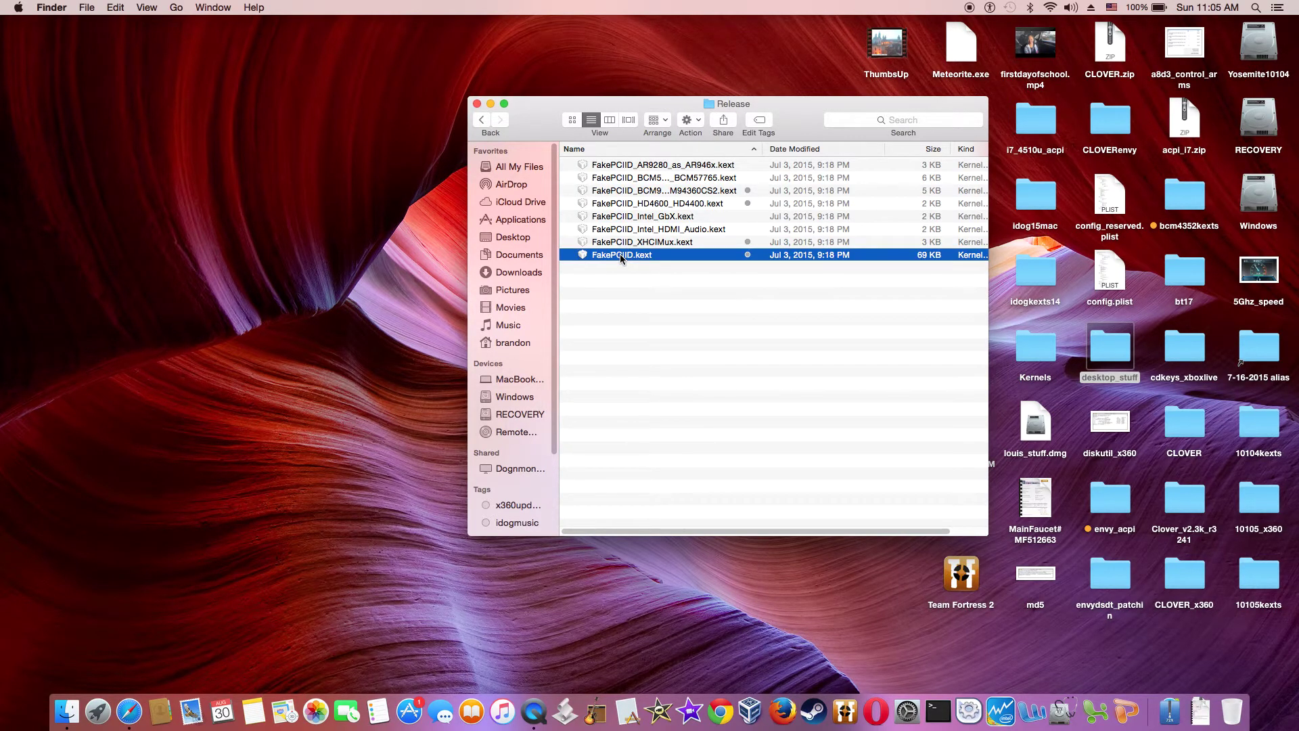
{"action": "right_click", "coordinate": [618, 254]}
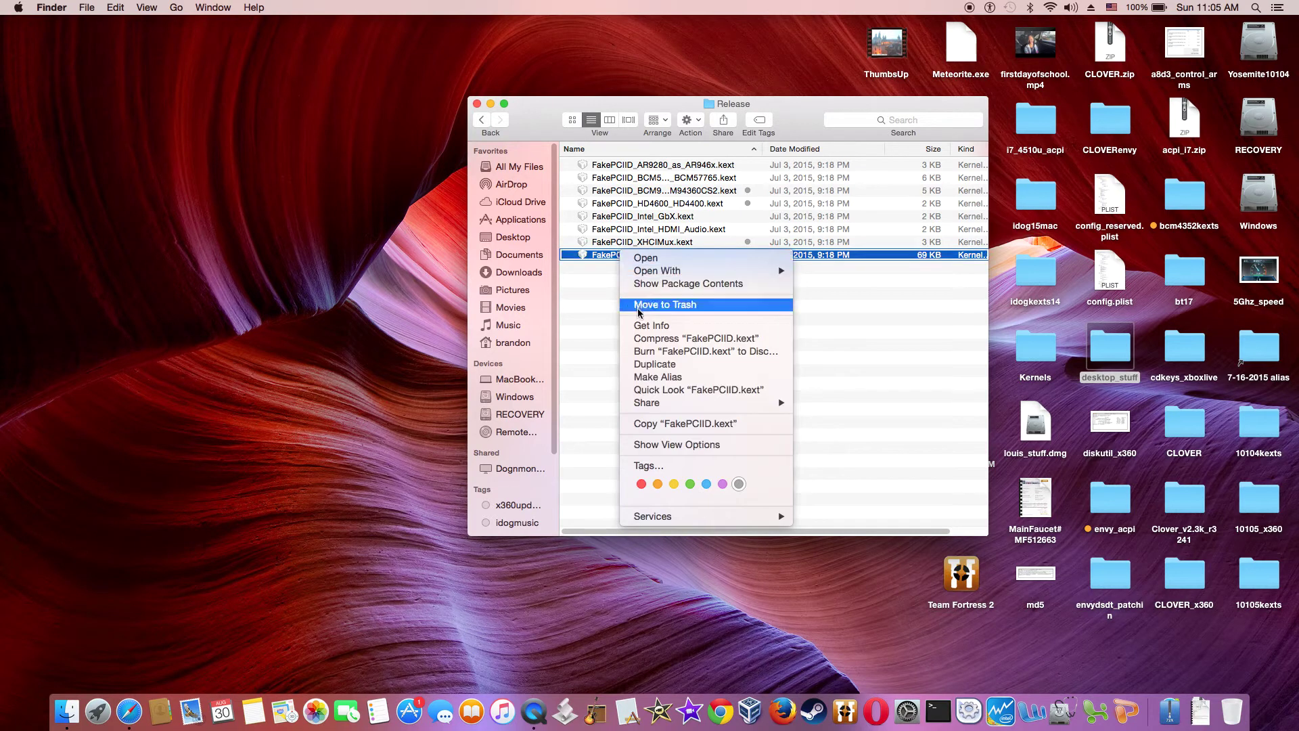
{"action": "left_click", "coordinate": [641, 326]}
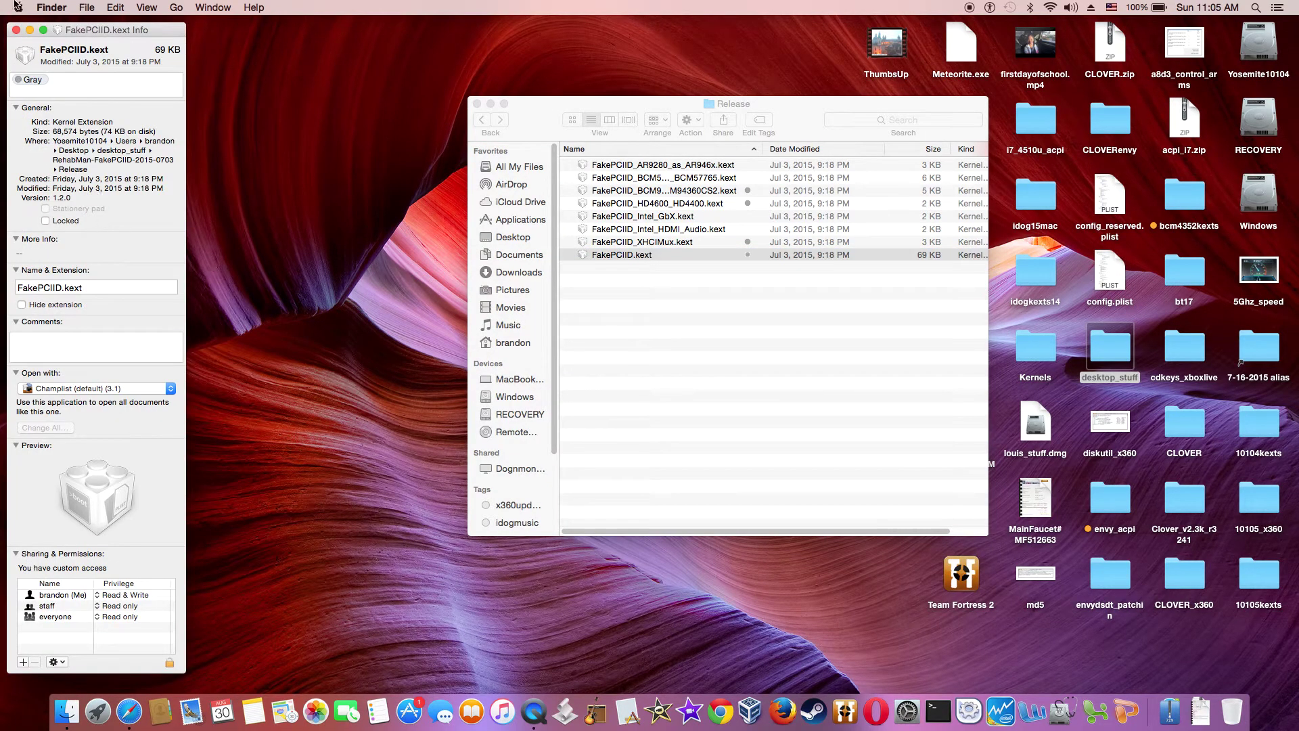
{"action": "left_click", "coordinate": [15, 30]}
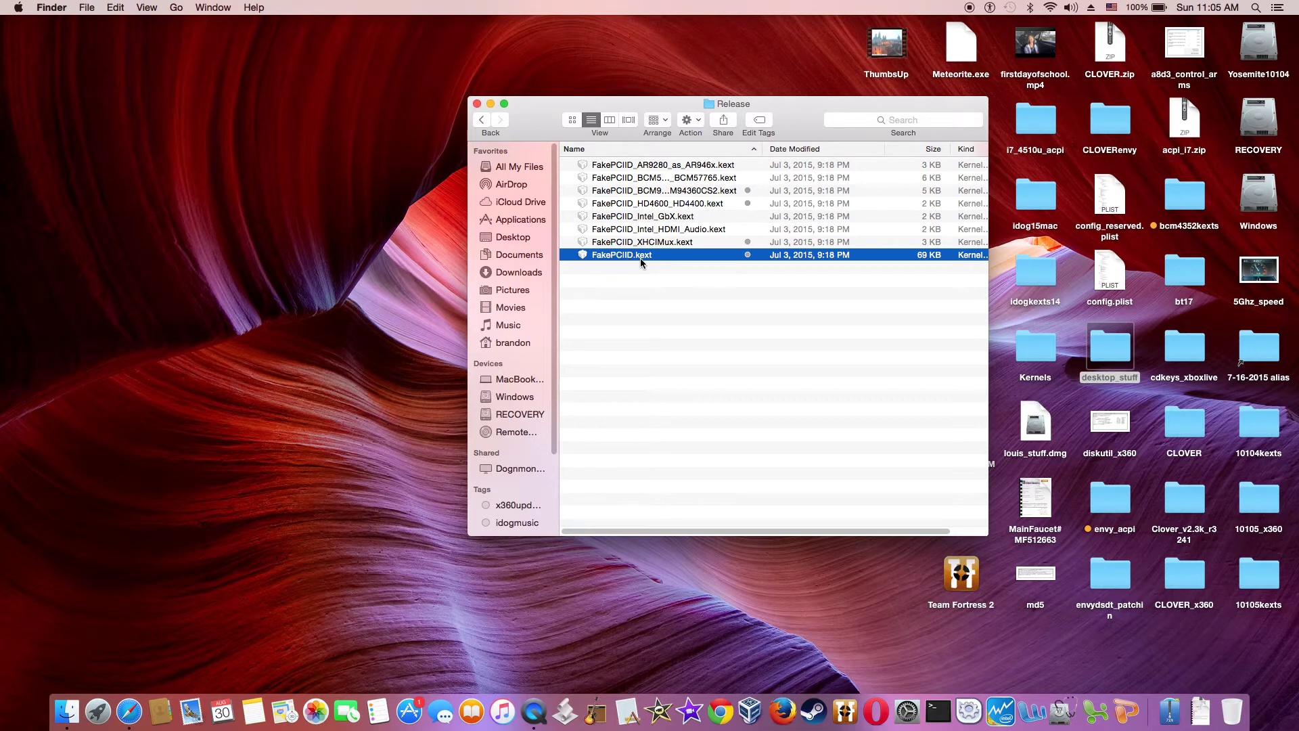
Select FakePCIID_HD4600_HD4400.kext, then go back up to the desktop_stuff folder
{"action": "left_click", "coordinate": [683, 205]}
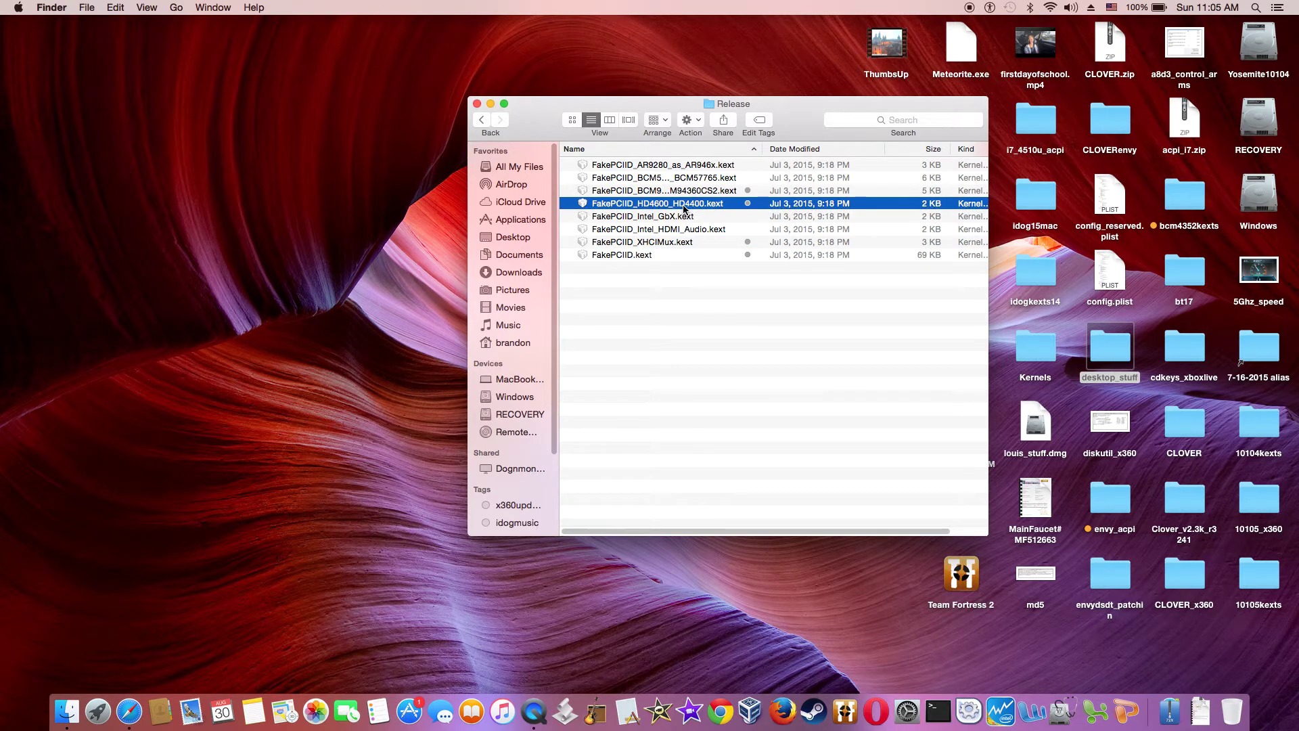
{"action": "left_click", "coordinate": [483, 120]}
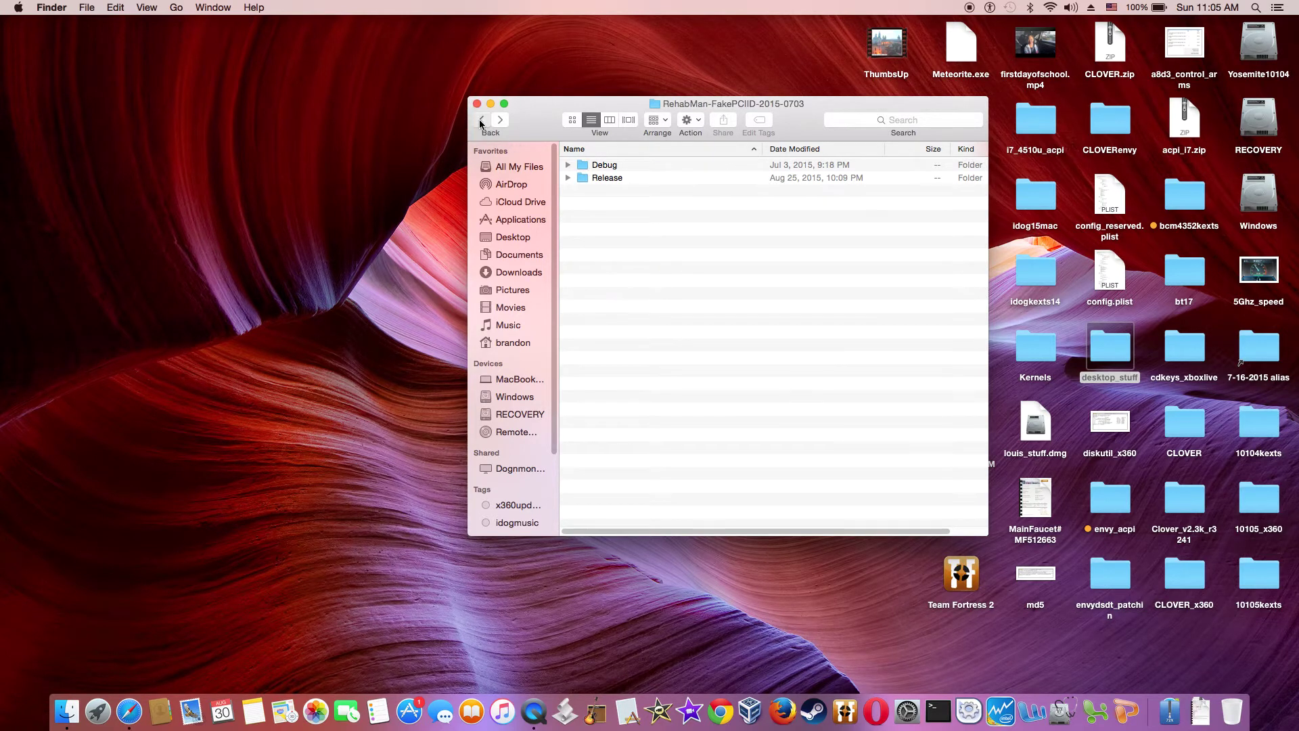
{"action": "left_click", "coordinate": [481, 121]}
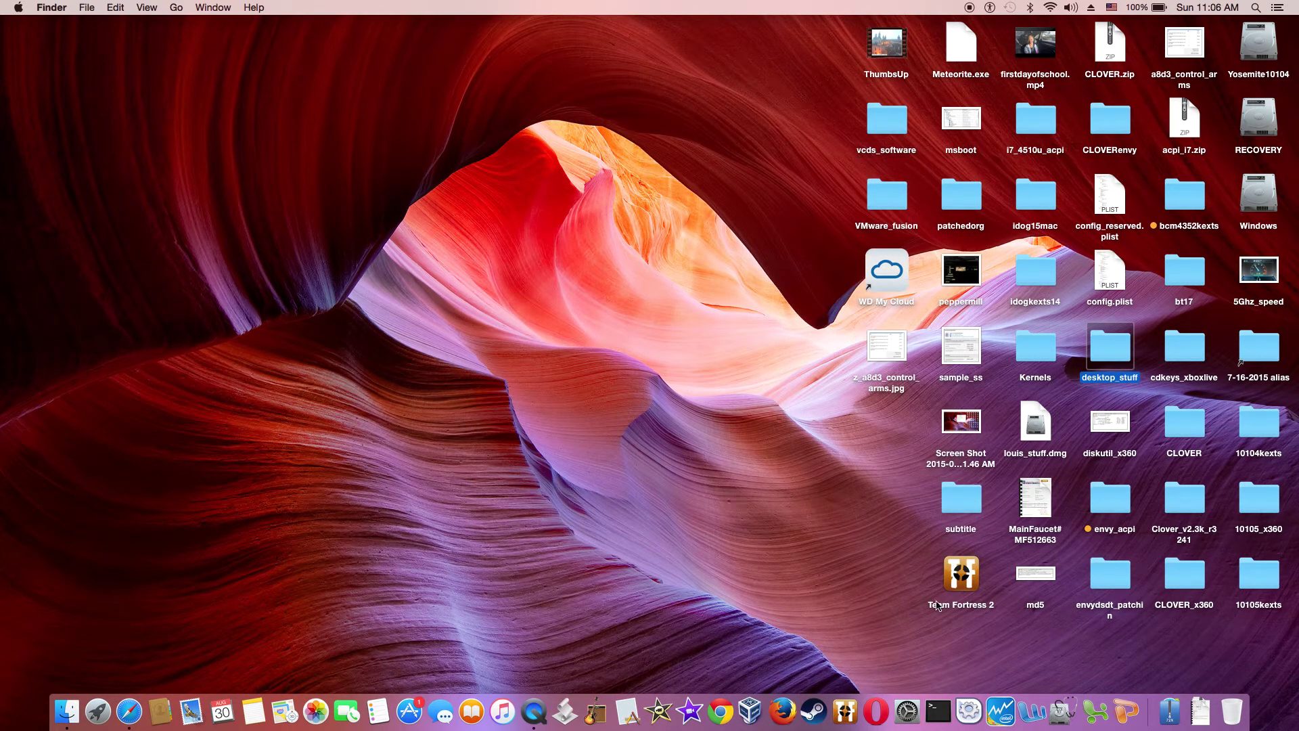
{"action": "left_click", "coordinate": [1170, 711]}
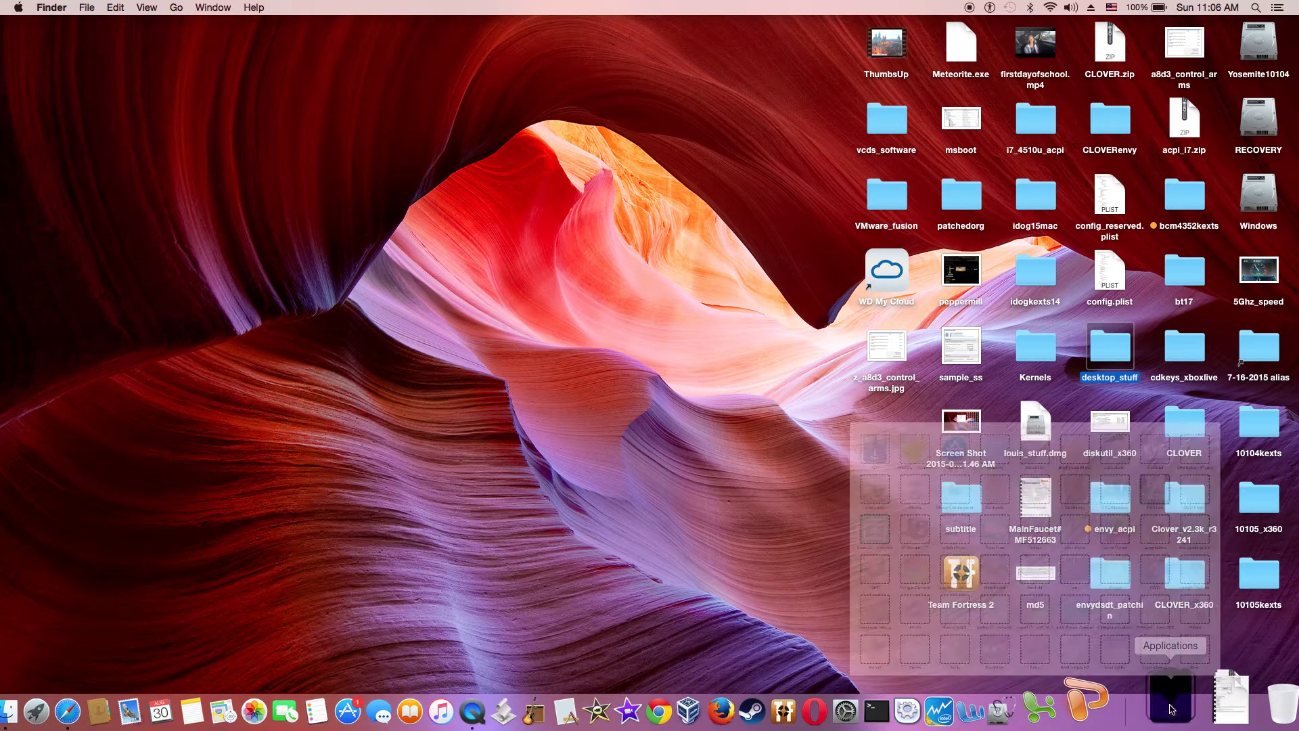
{"action": "left_click", "coordinate": [378, 174]}
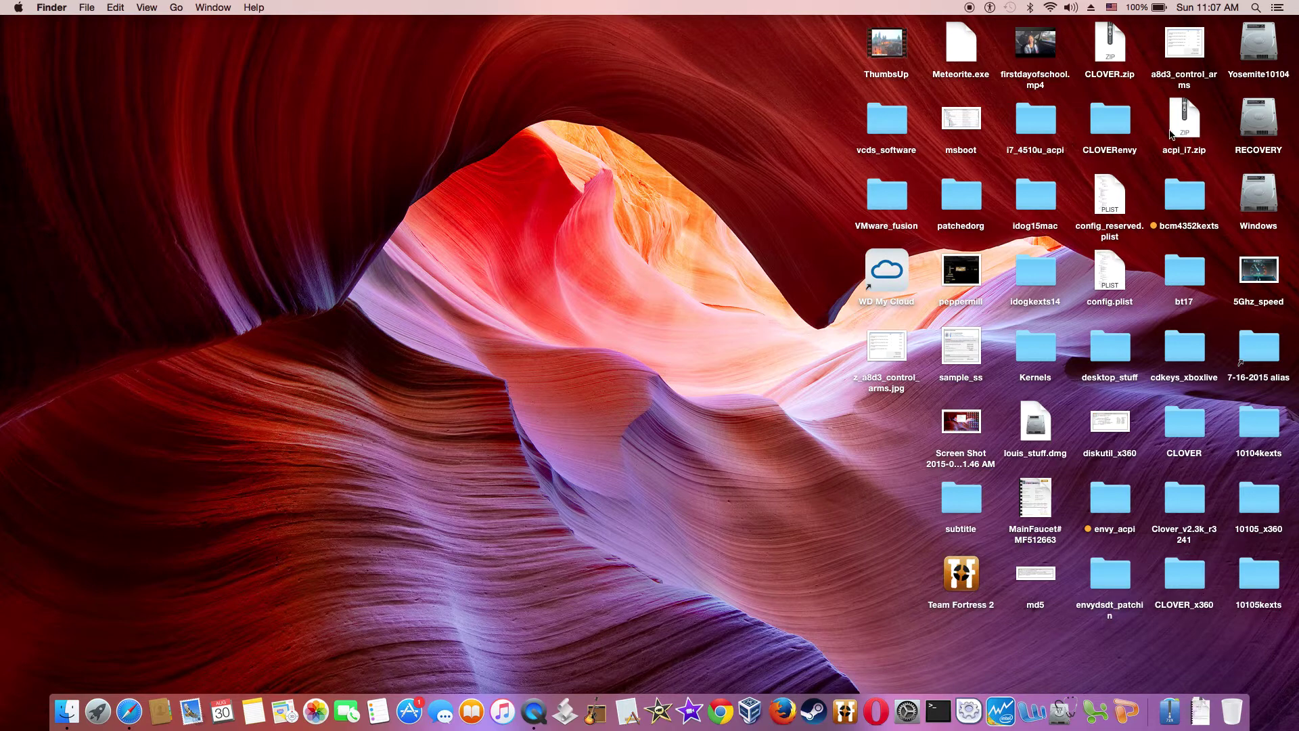
Browse to System/Library/Extensions on the Yosemite10104 drive and find the FakePCIID kexts
{"action": "double_click", "coordinate": [1272, 54]}
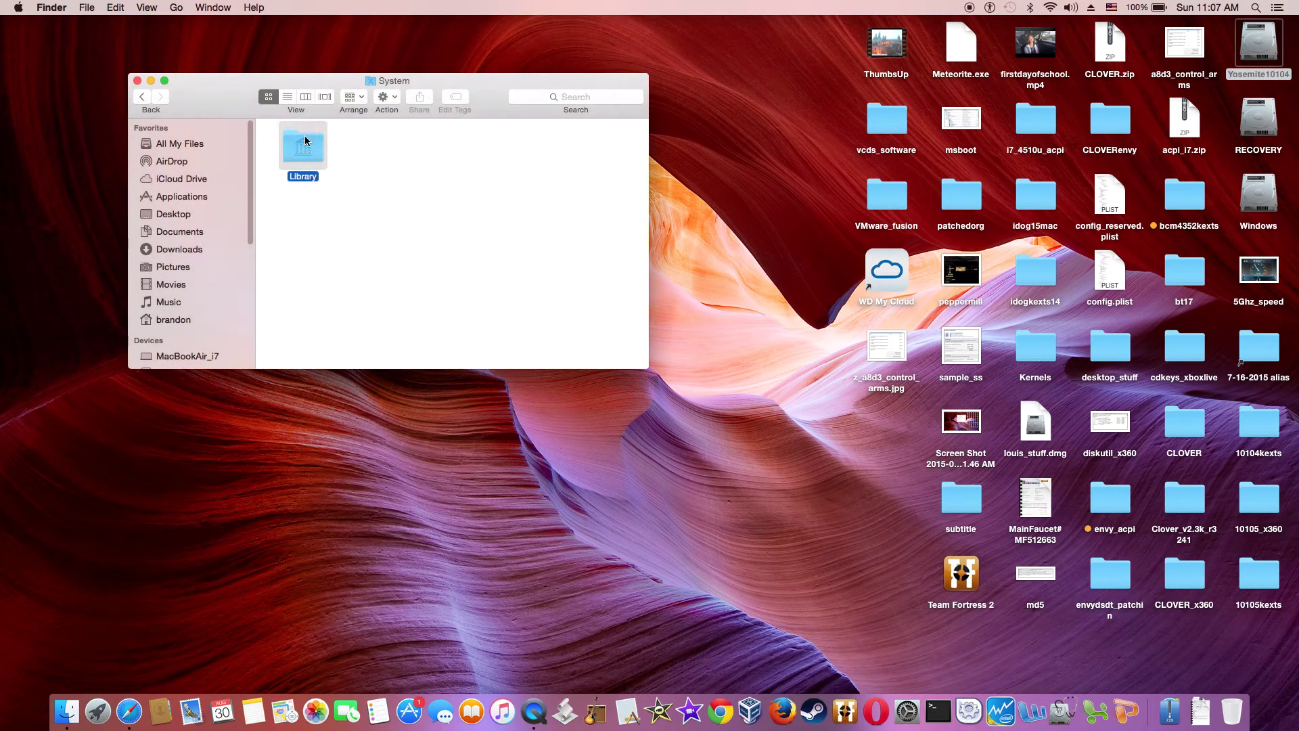
{"action": "double_click", "coordinate": [305, 140]}
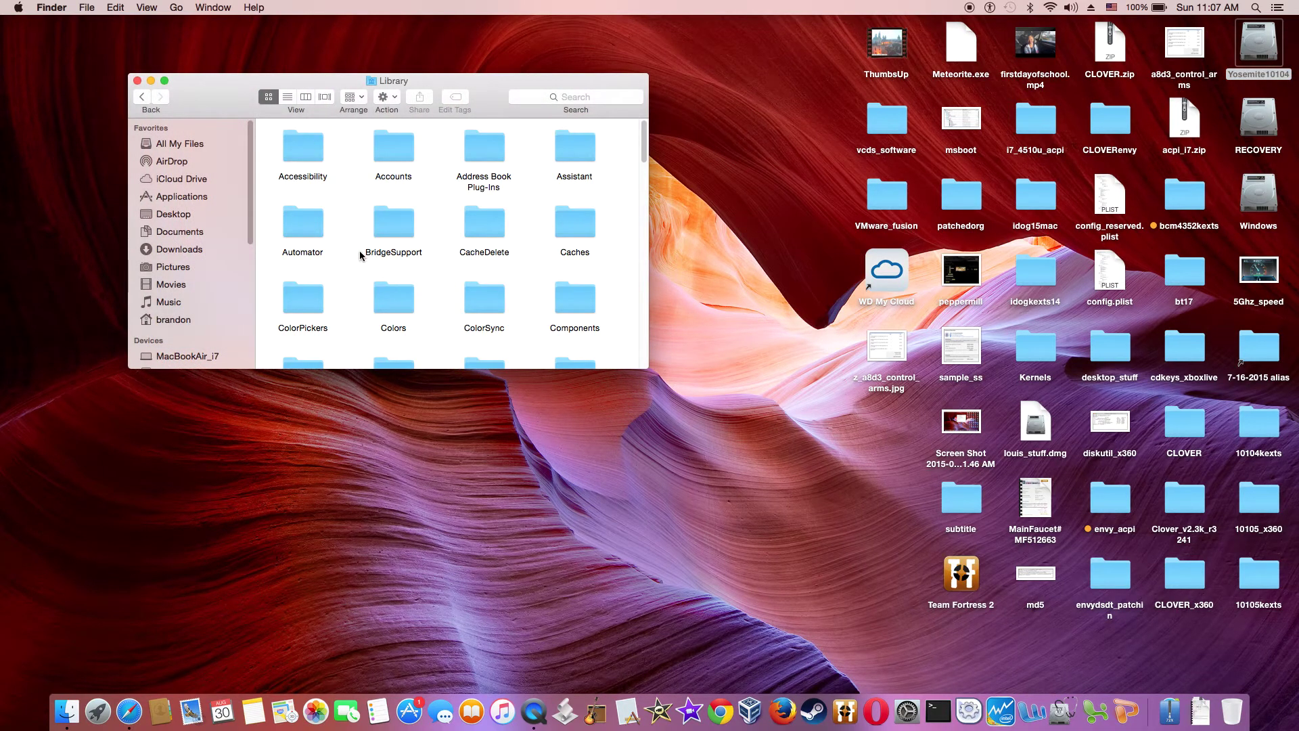
{"action": "scroll", "coordinate": [361, 254], "scroll_direction": "down", "scroll_amount": 3}
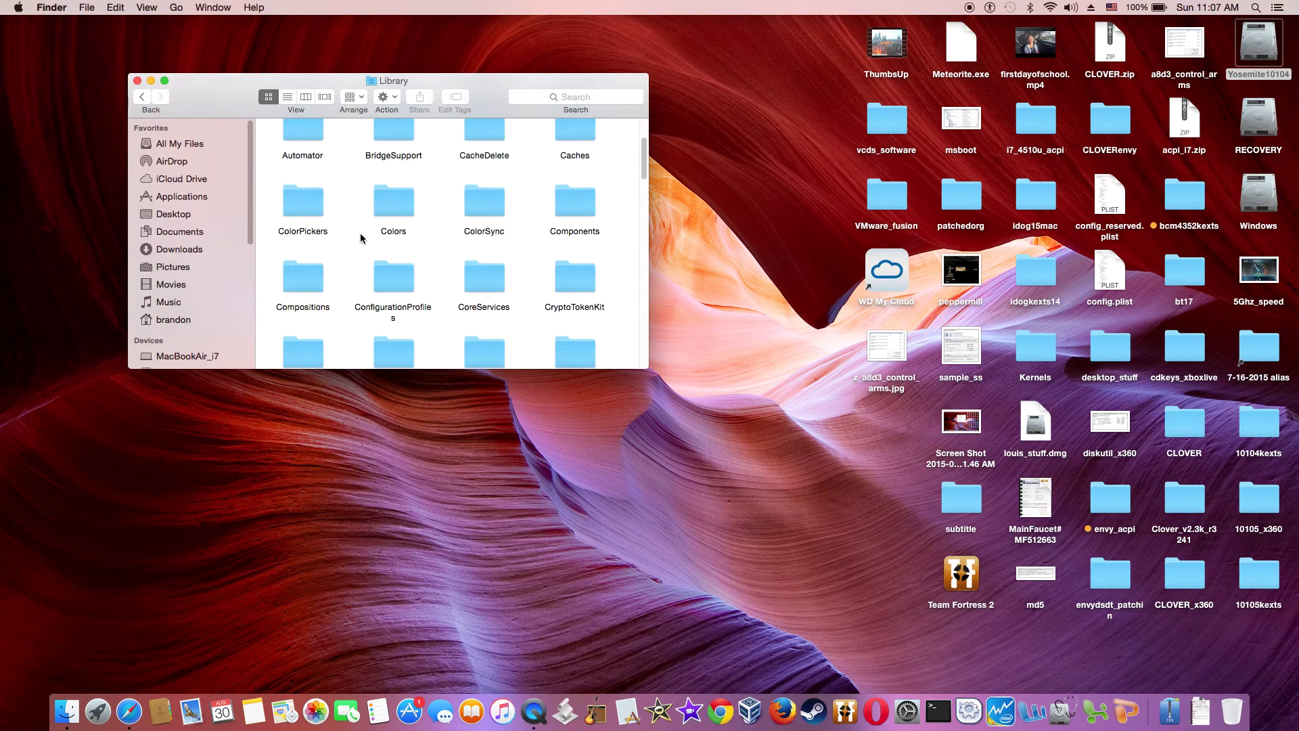
{"action": "scroll", "coordinate": [366, 210], "scroll_direction": "down", "scroll_amount": 2}
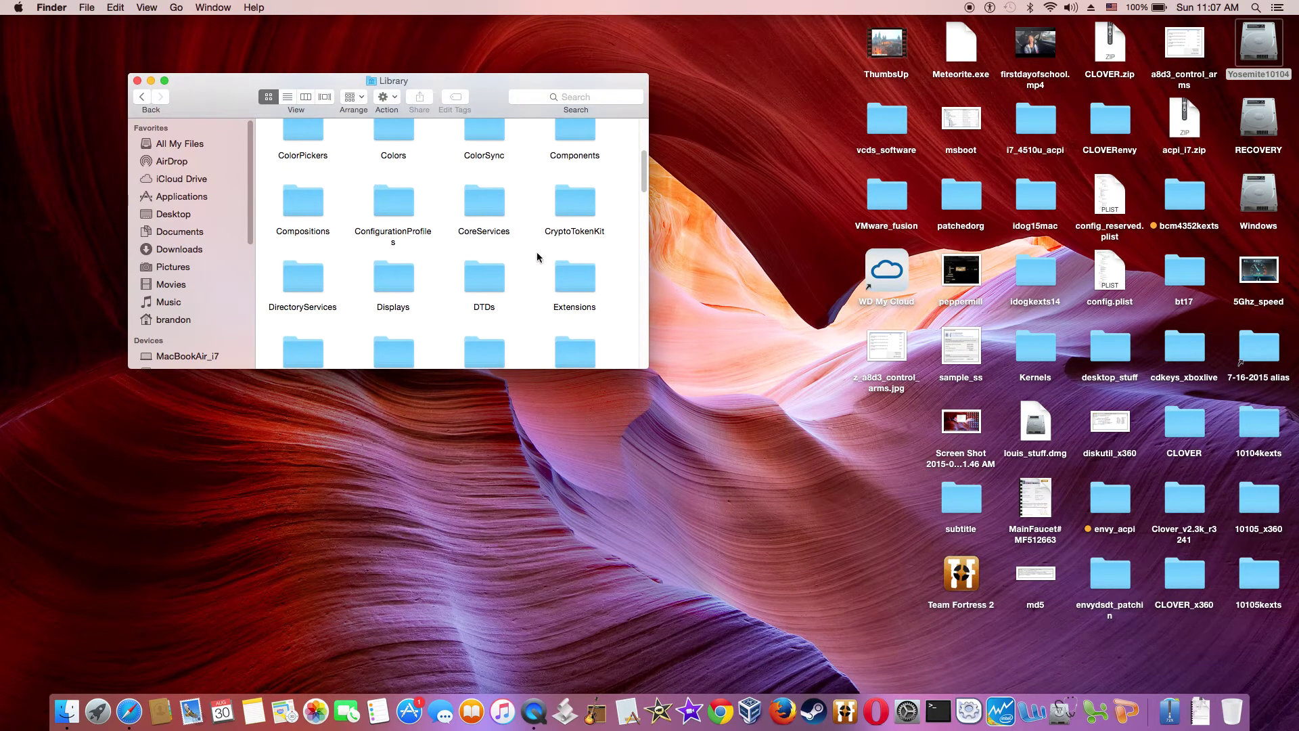
{"action": "double_click", "coordinate": [571, 288]}
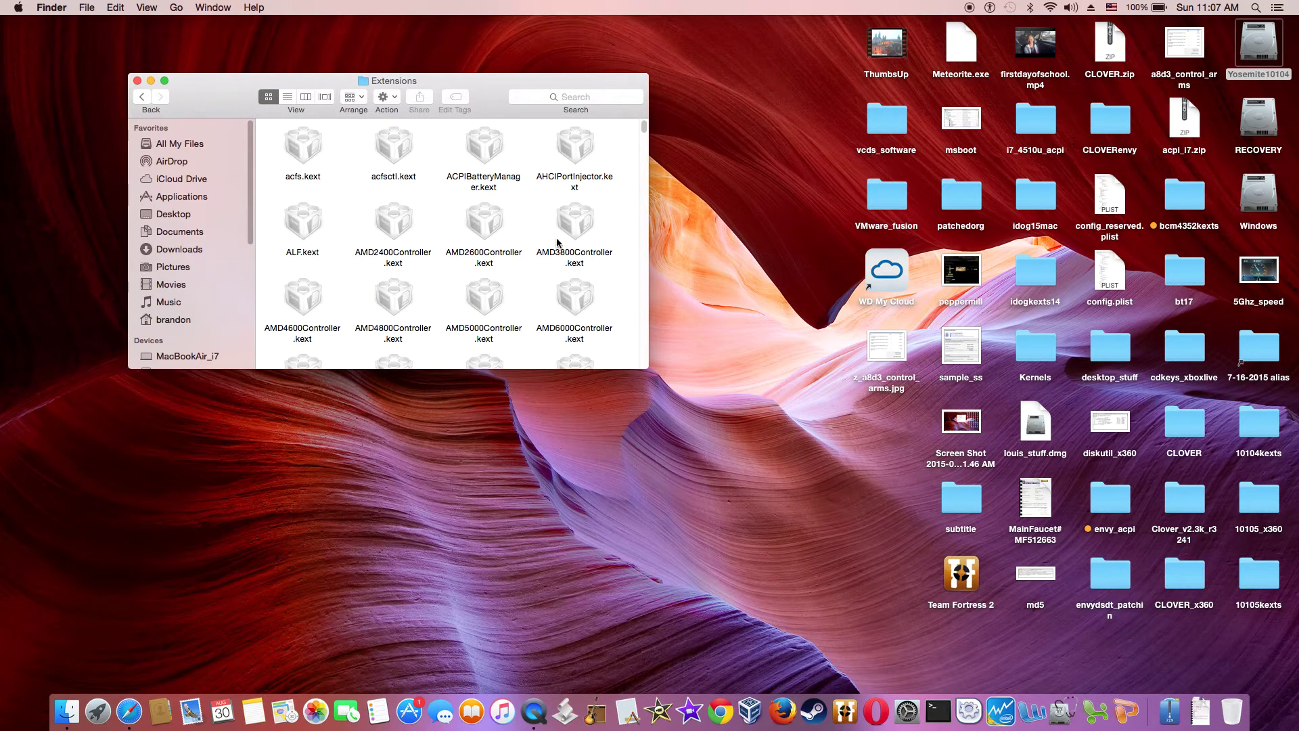
{"action": "scroll", "coordinate": [557, 244], "scroll_direction": "down", "scroll_amount": 5}
{"action": "scroll", "coordinate": [557, 244], "scroll_direction": "down", "scroll_amount": 10}
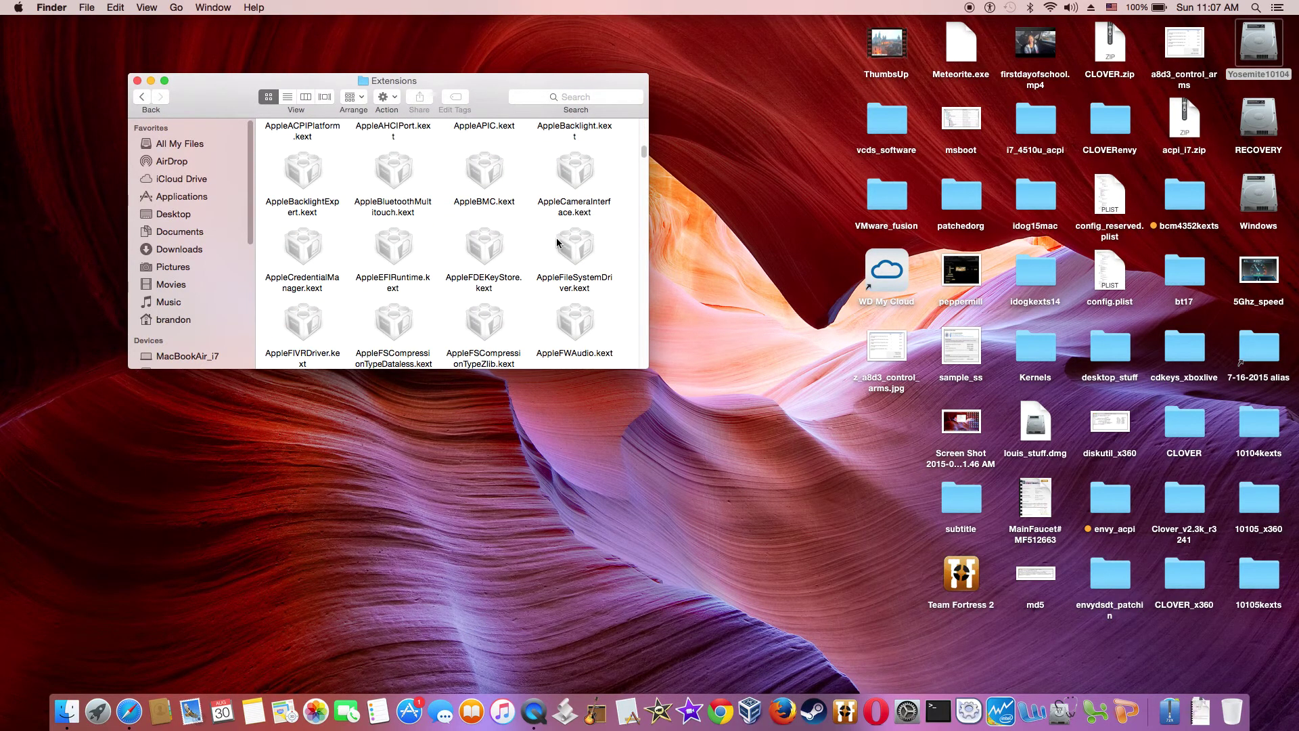
{"action": "scroll", "coordinate": [557, 247], "scroll_direction": "down", "scroll_amount": 4}
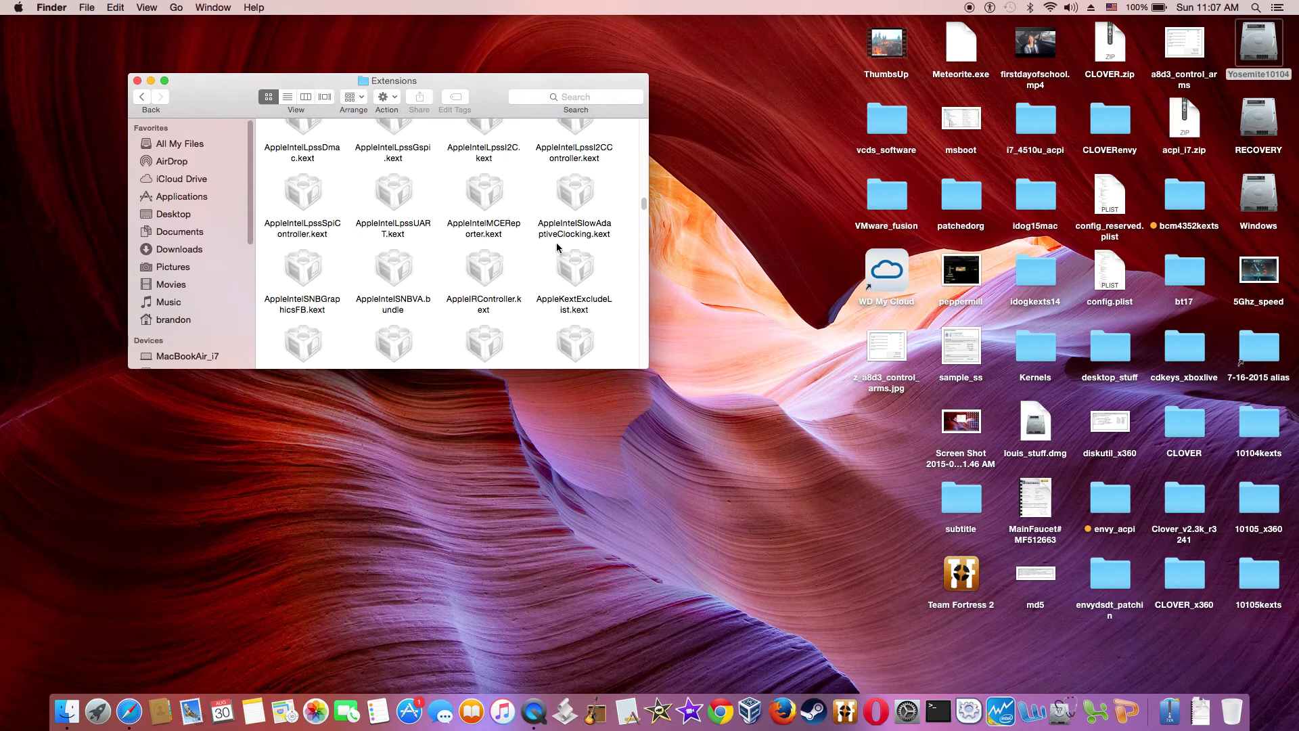
{"action": "scroll", "coordinate": [557, 247], "scroll_direction": "down", "scroll_amount": 12}
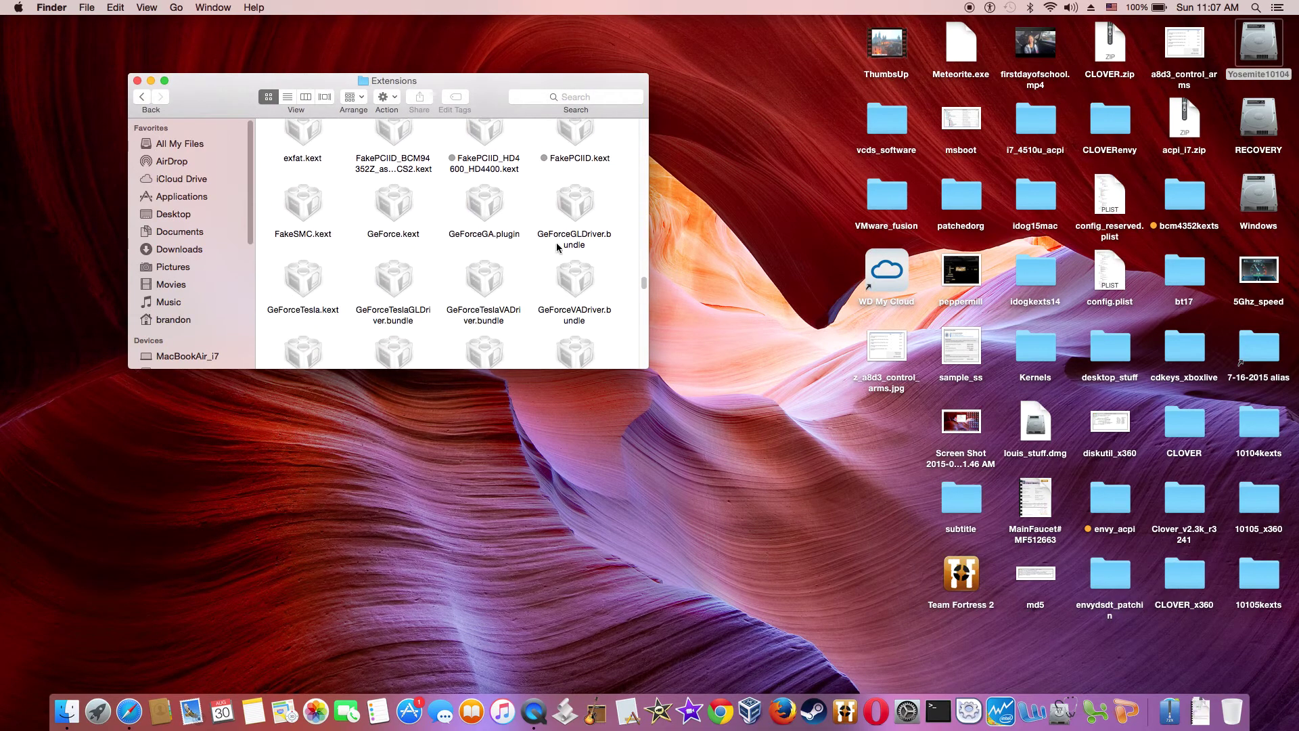
{"action": "scroll", "coordinate": [548, 282], "scroll_direction": "up", "scroll_amount": 2}
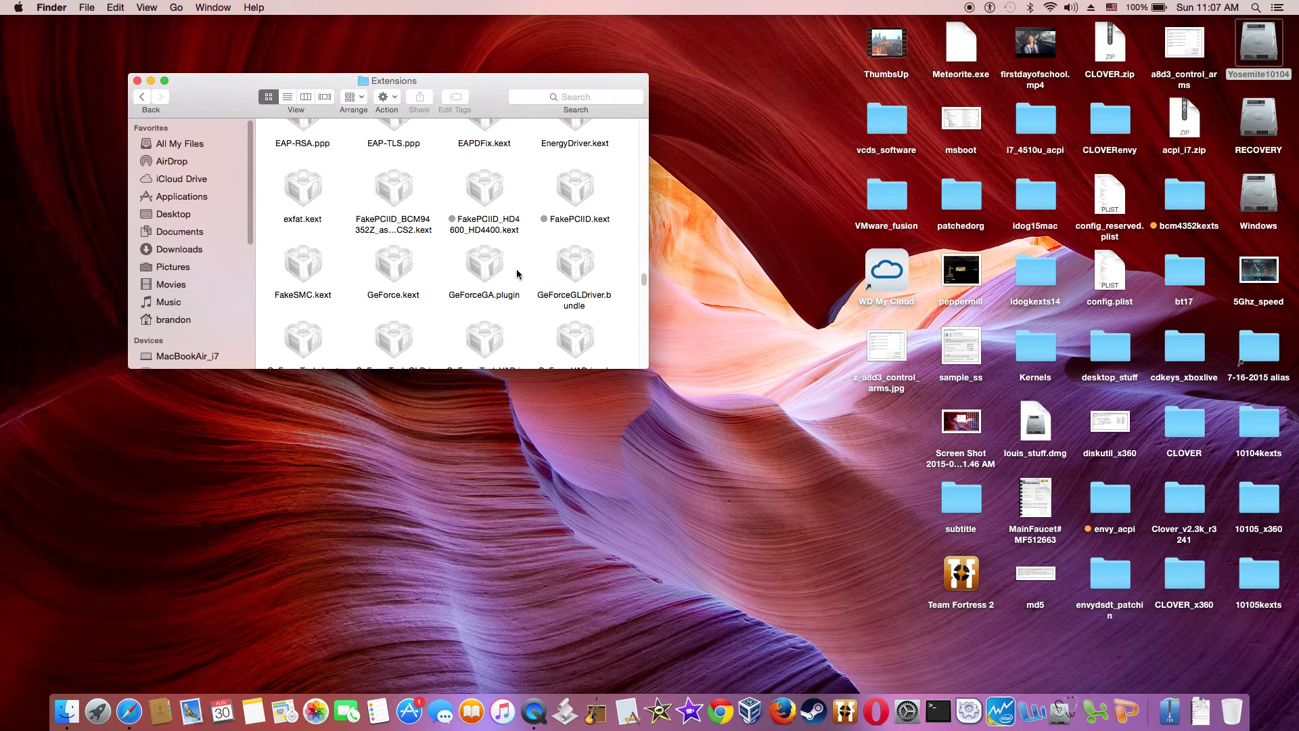
View and close the Get Info details of the installed FakePCIID_HD4600_HD4400.kext
{"action": "left_click", "coordinate": [491, 233]}
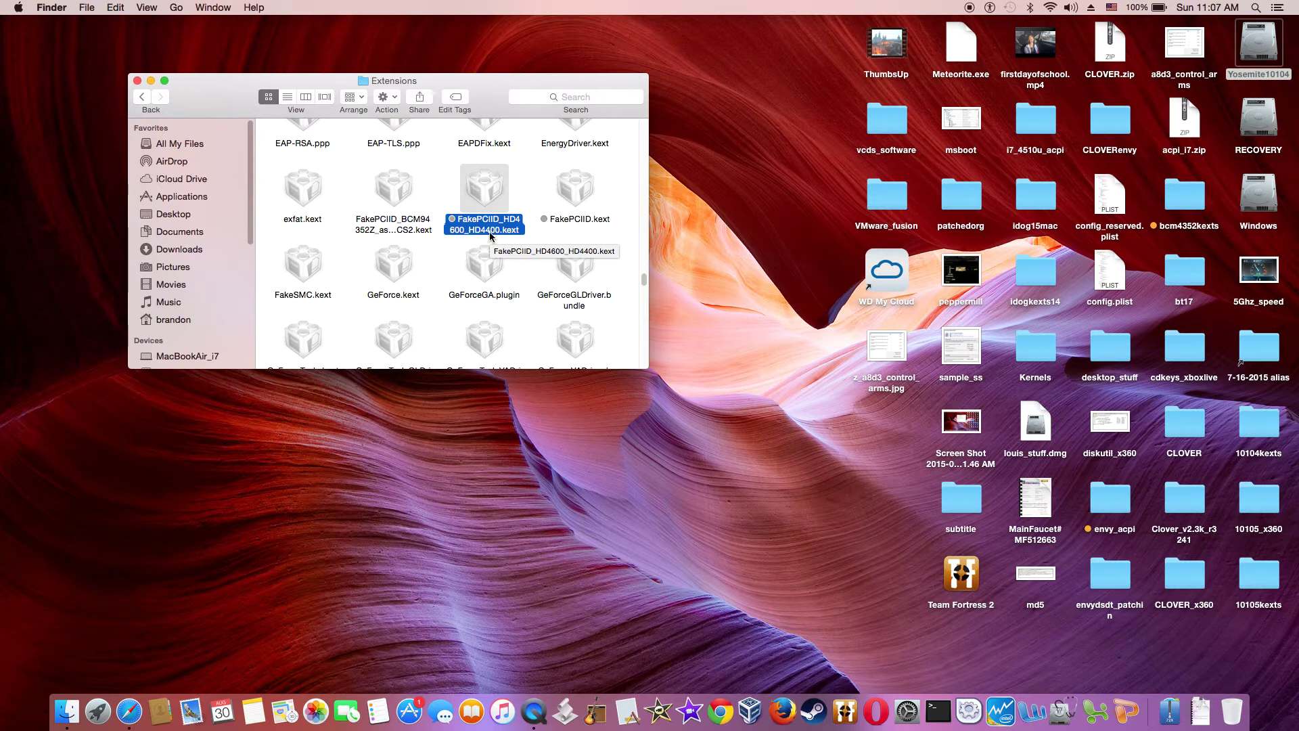
{"action": "left_click", "coordinate": [576, 219]}
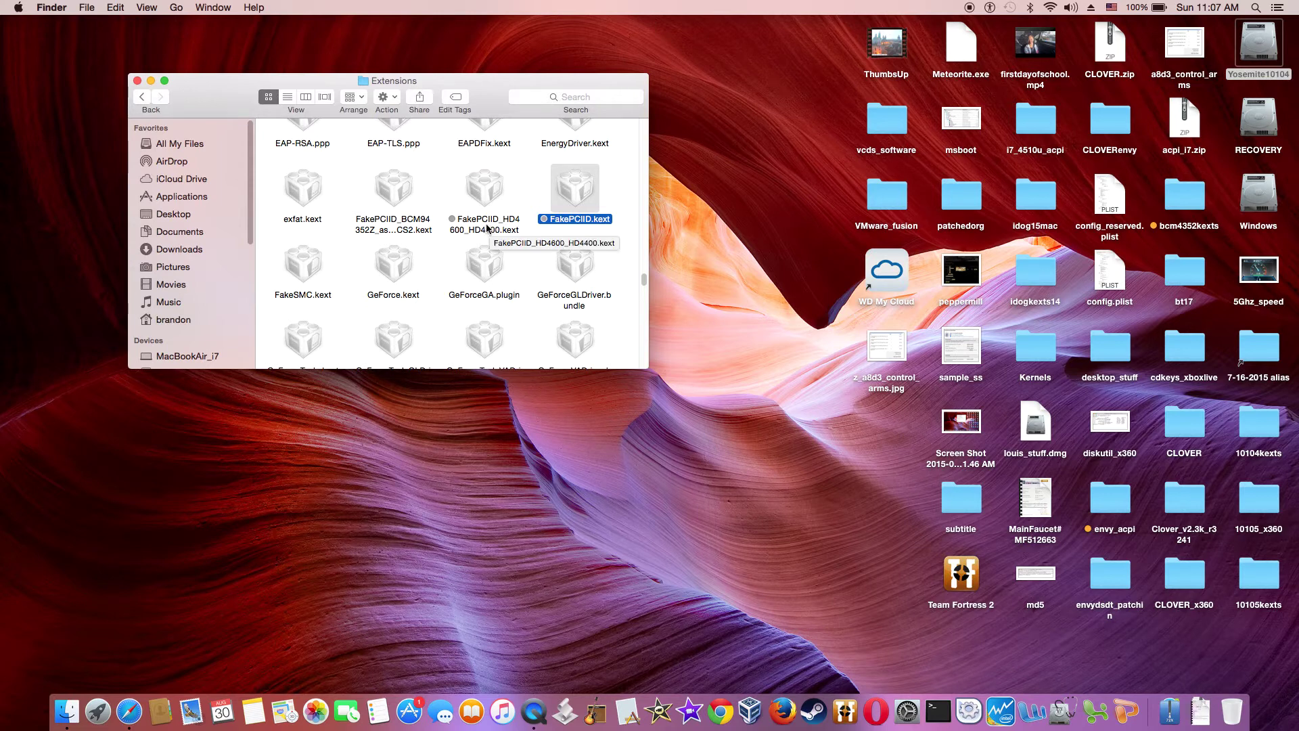
{"action": "right_click", "coordinate": [487, 227]}
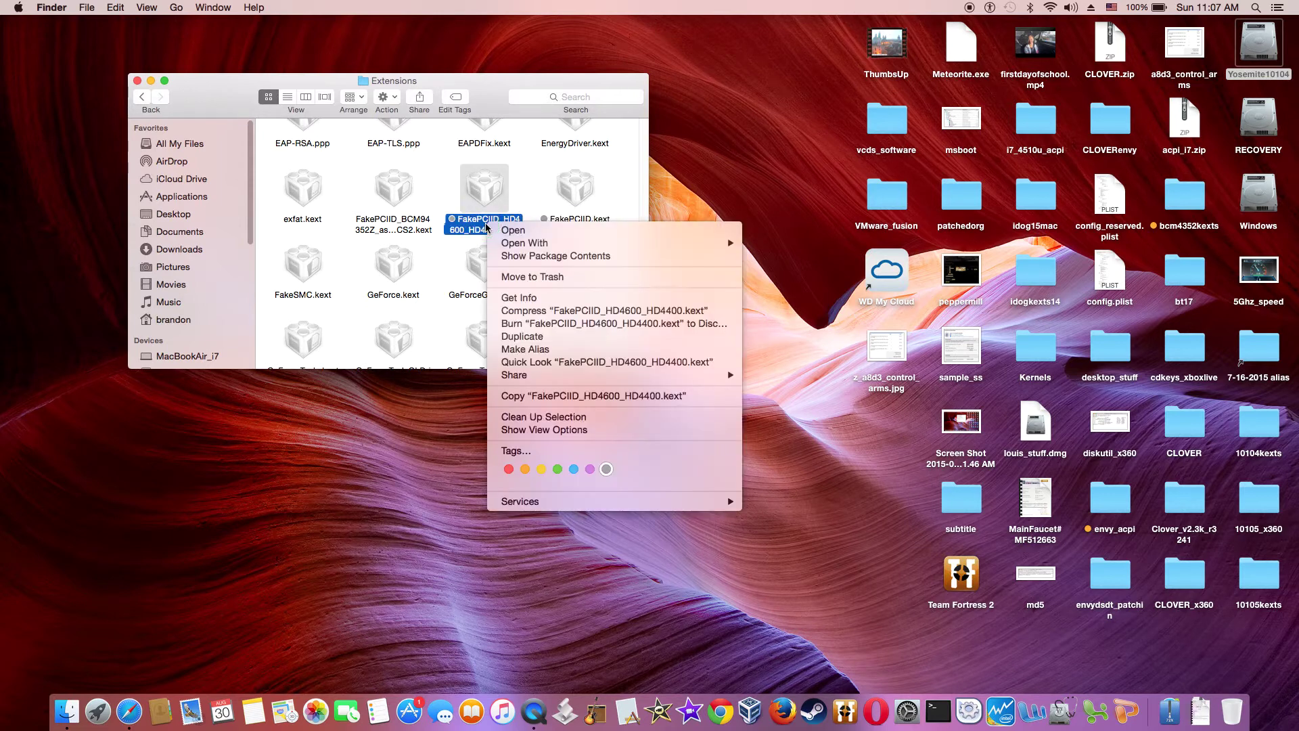
{"action": "left_click", "coordinate": [515, 298]}
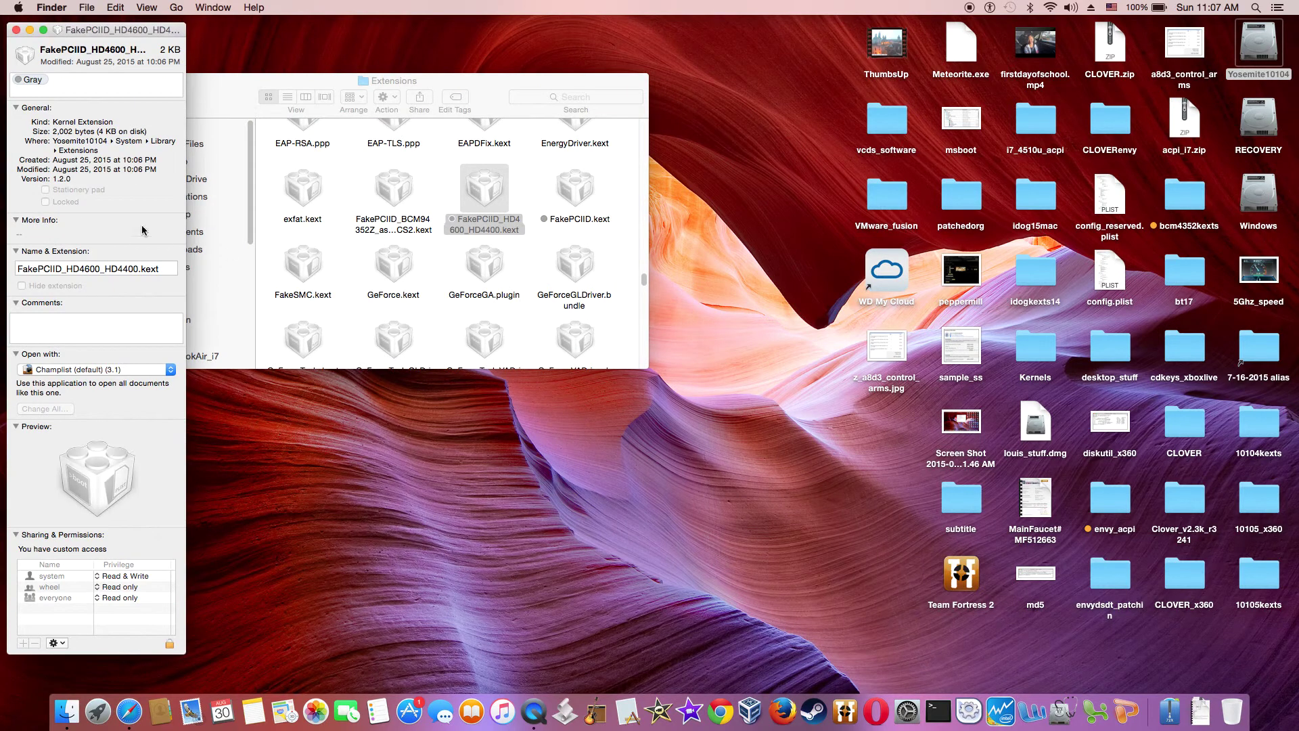
{"action": "left_click", "coordinate": [15, 30]}
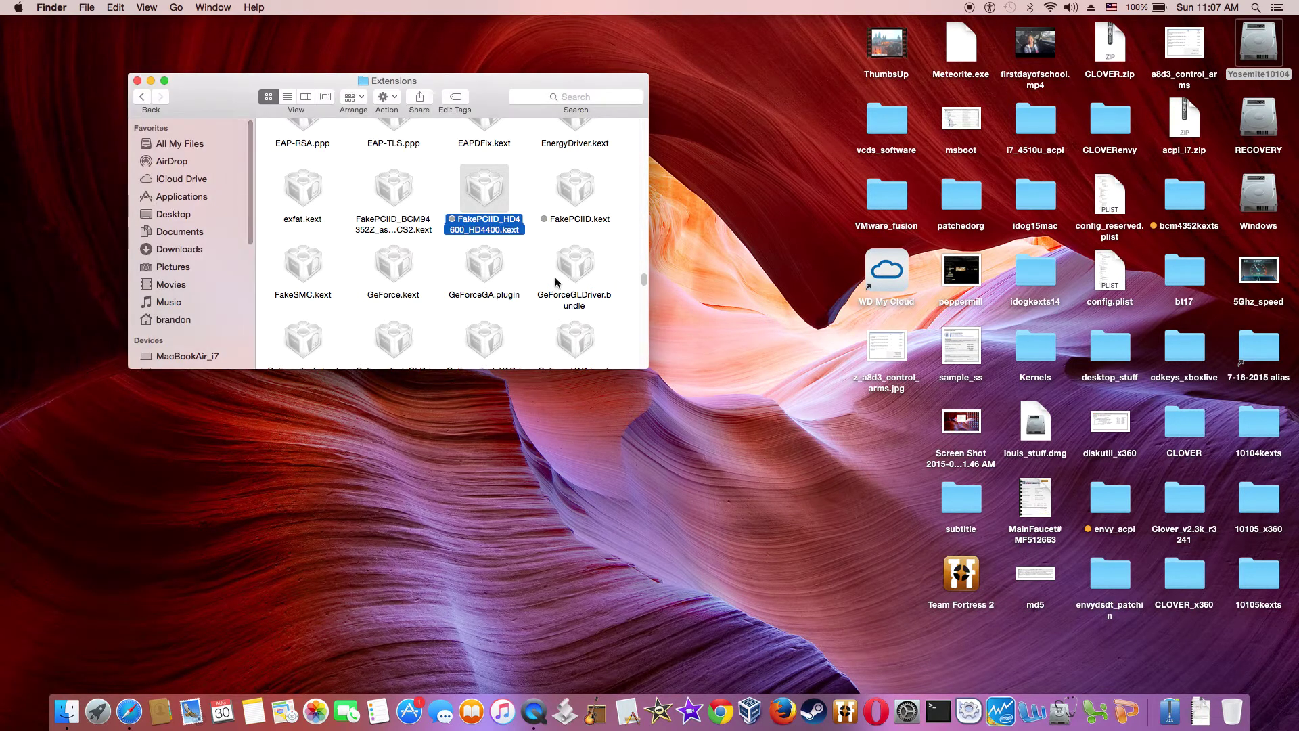
Show Get Info for the installed FakePCIID.kext, confirming version 1.2.0
{"action": "left_click", "coordinate": [589, 220]}
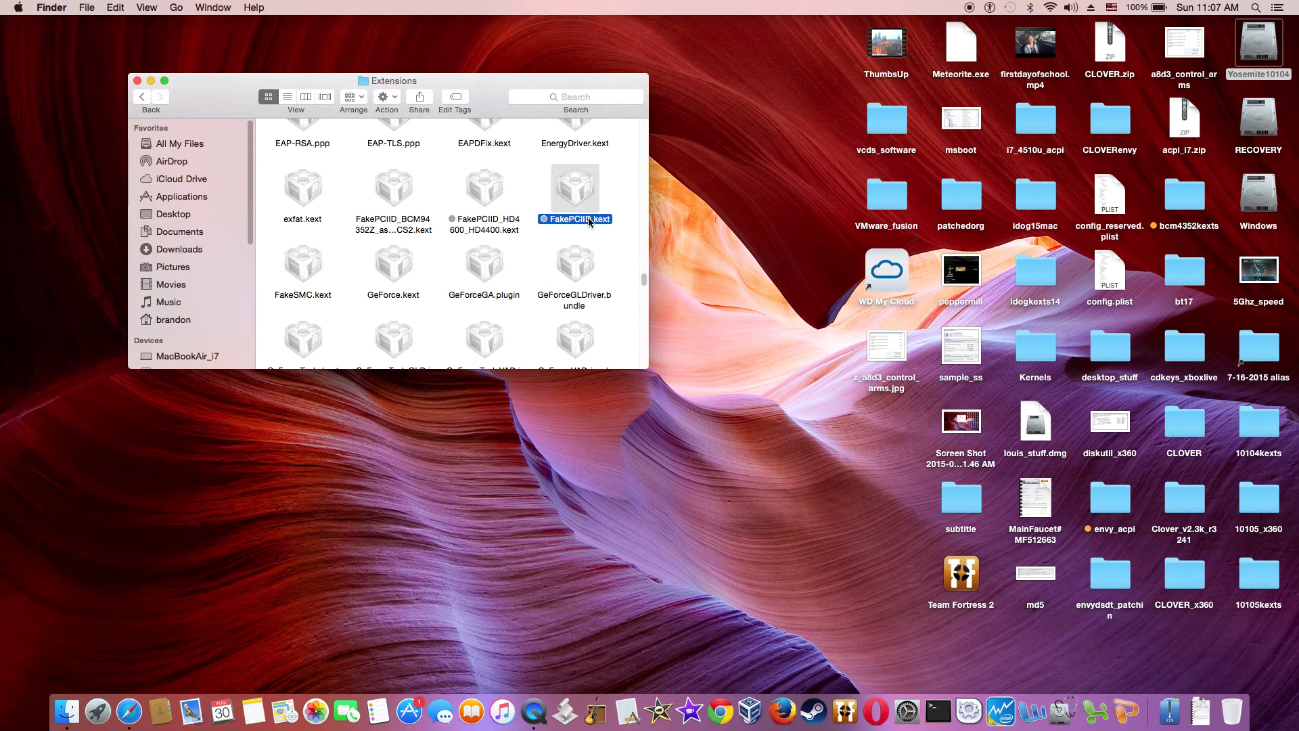
{"action": "right_click", "coordinate": [588, 220]}
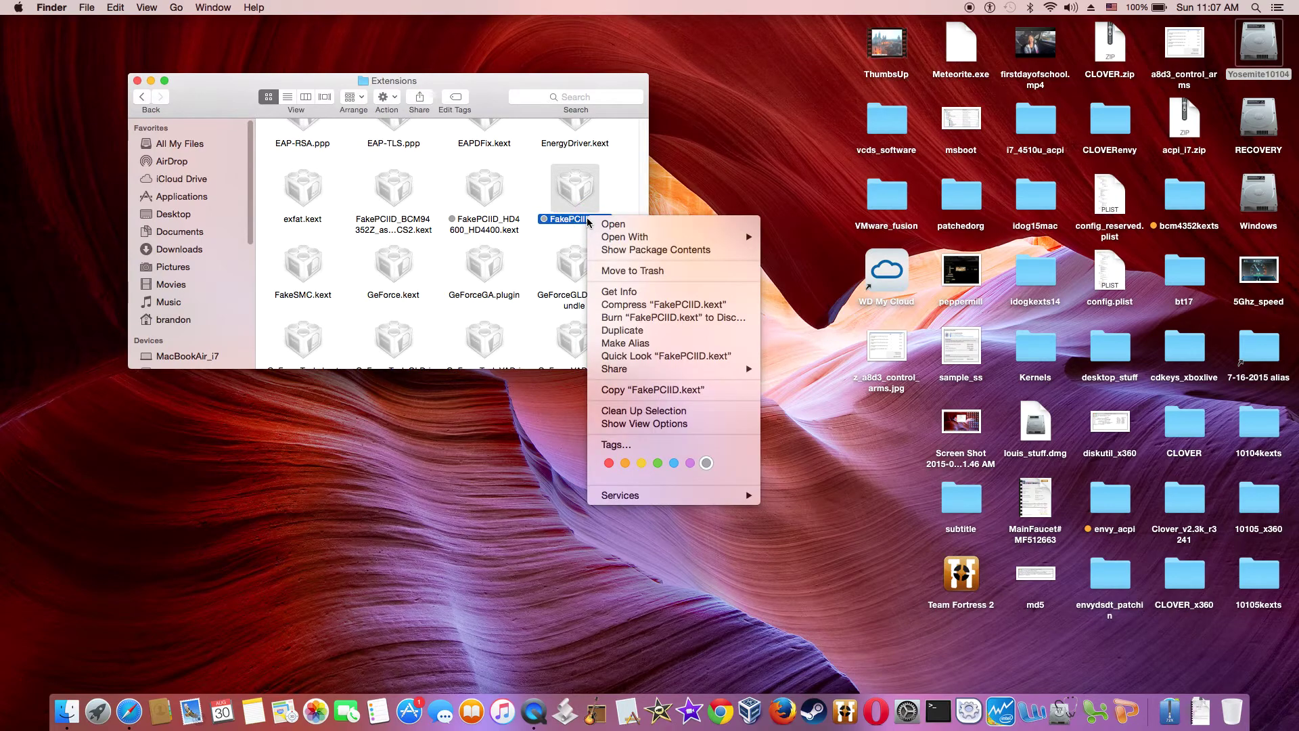
{"action": "left_click", "coordinate": [612, 292]}
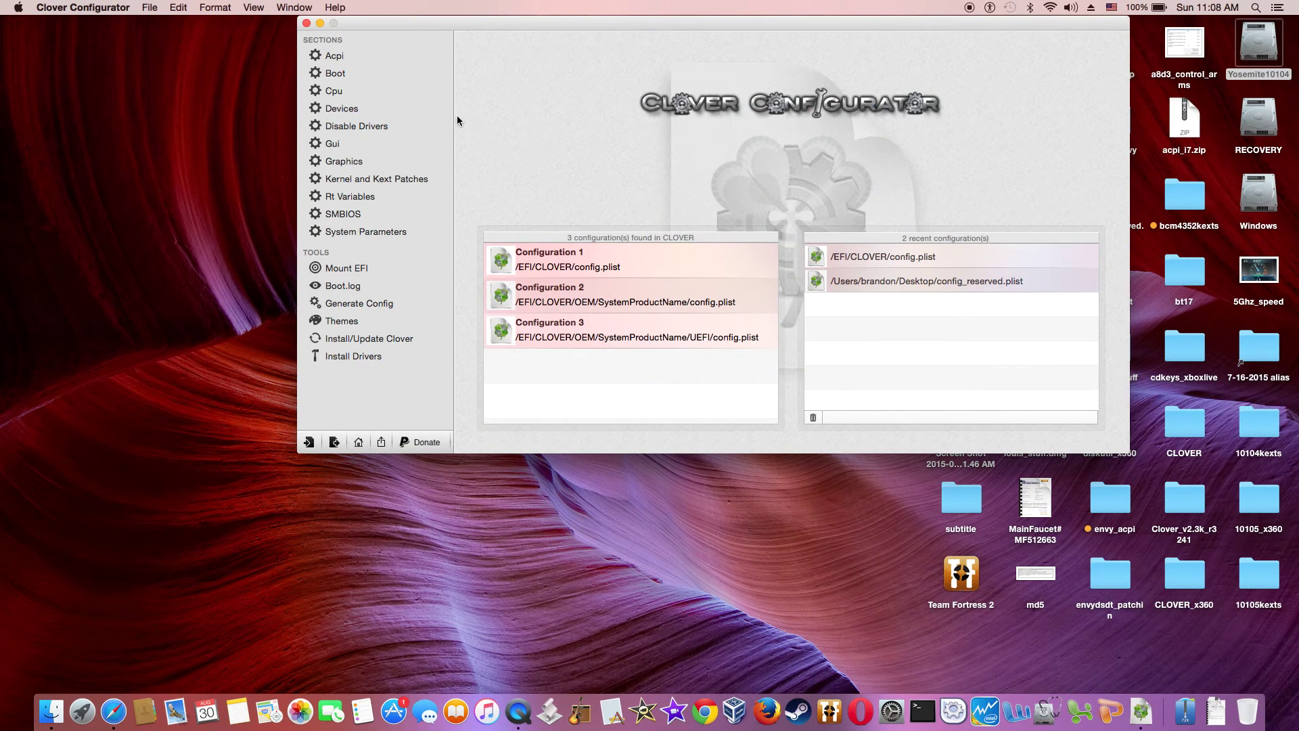
Close Clover Configurator and open the desktop config.plist with TextWrangler 4.5.12
{"action": "left_click", "coordinate": [306, 23]}
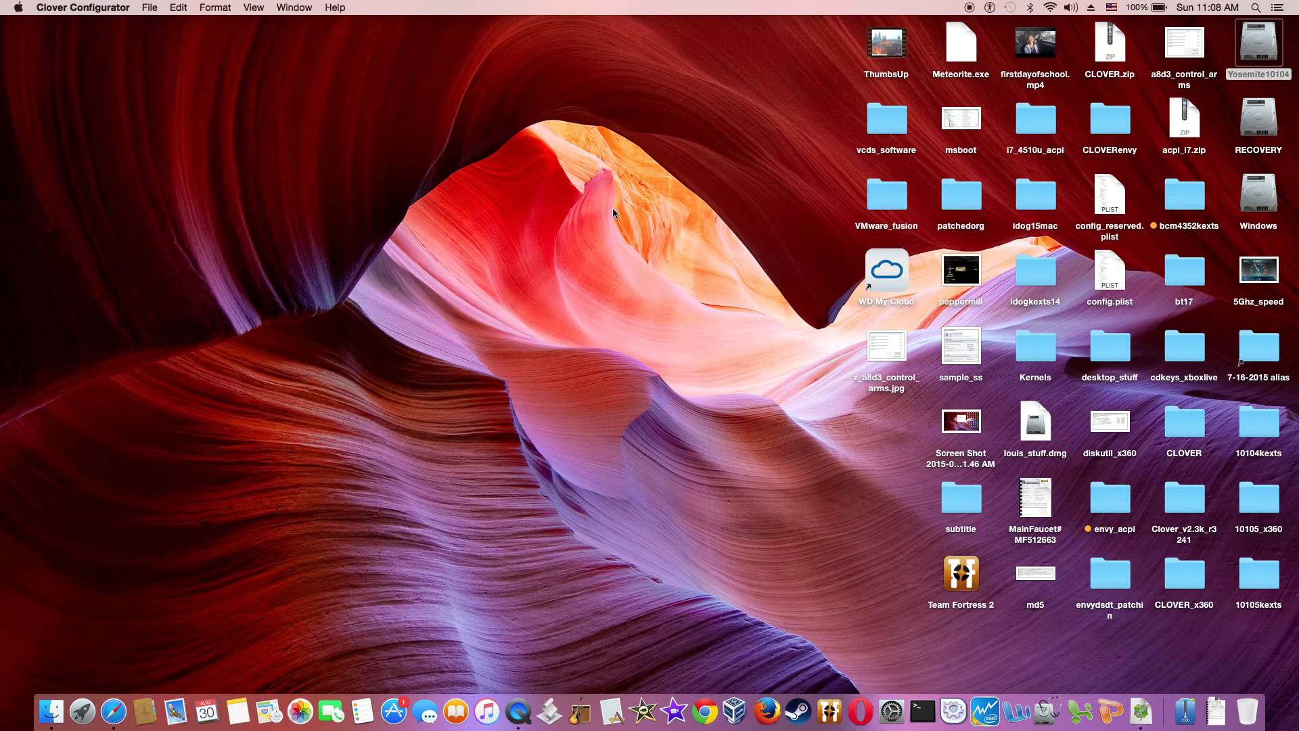
{"action": "left_click", "coordinate": [1118, 305]}
{"action": "right_click", "coordinate": [1118, 304]}
{"action": "mouse_move", "coordinate": [1136, 327]}
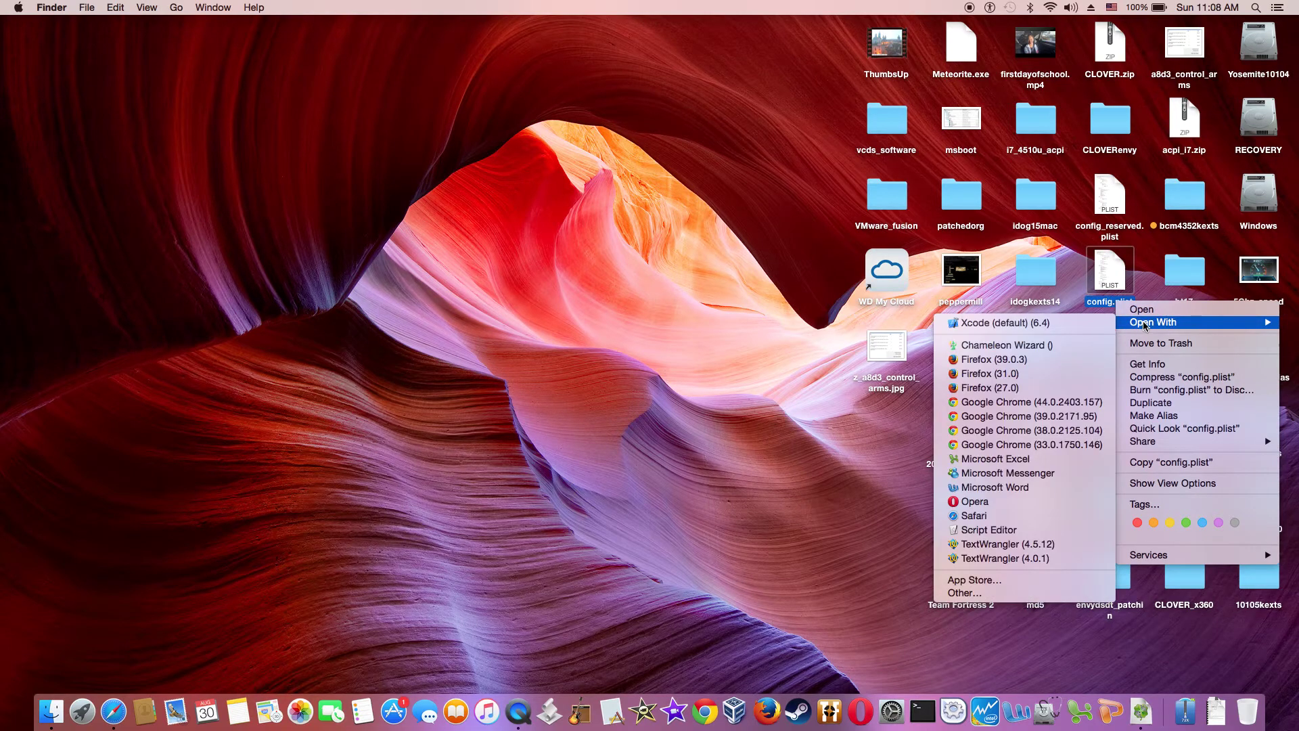
{"action": "left_click", "coordinate": [1053, 545]}
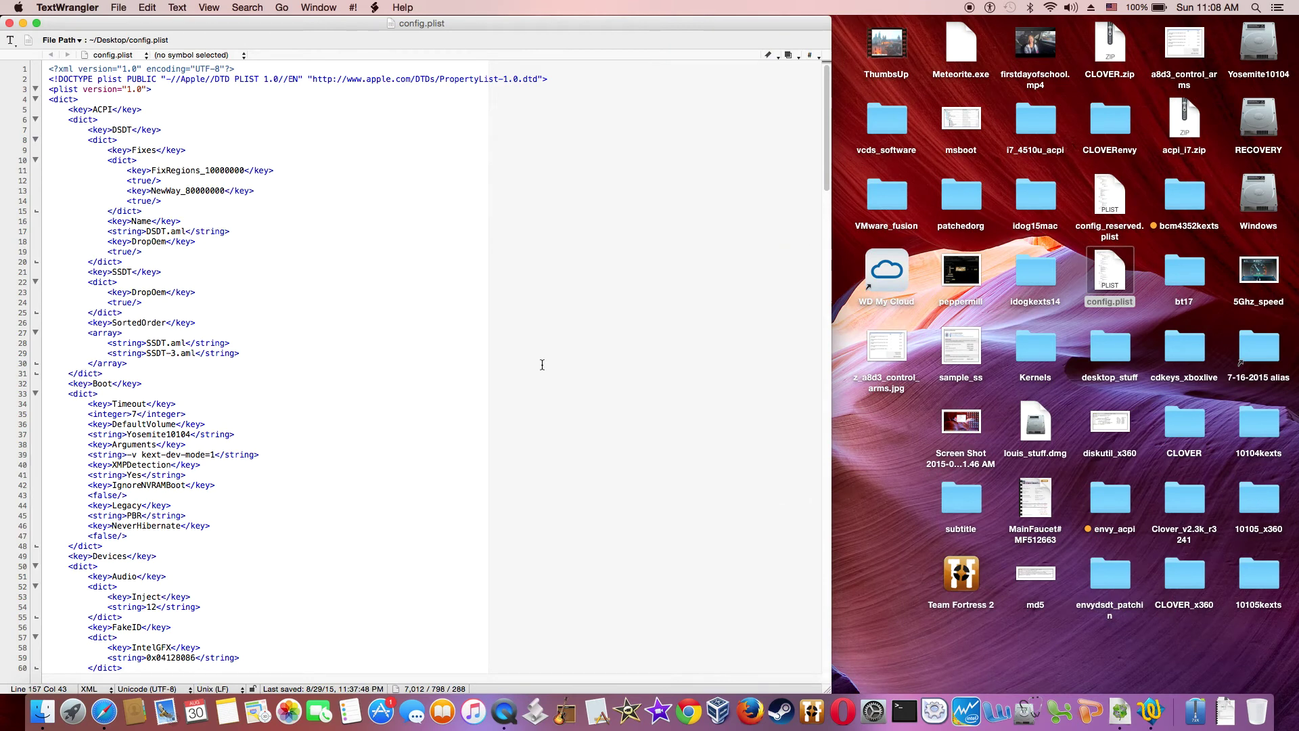
Highlight the Devices key and its FakeID entry setting IntelGFX to 0x04128086
{"action": "scroll", "coordinate": [542, 365], "scroll_direction": "down", "scroll_amount": 3}
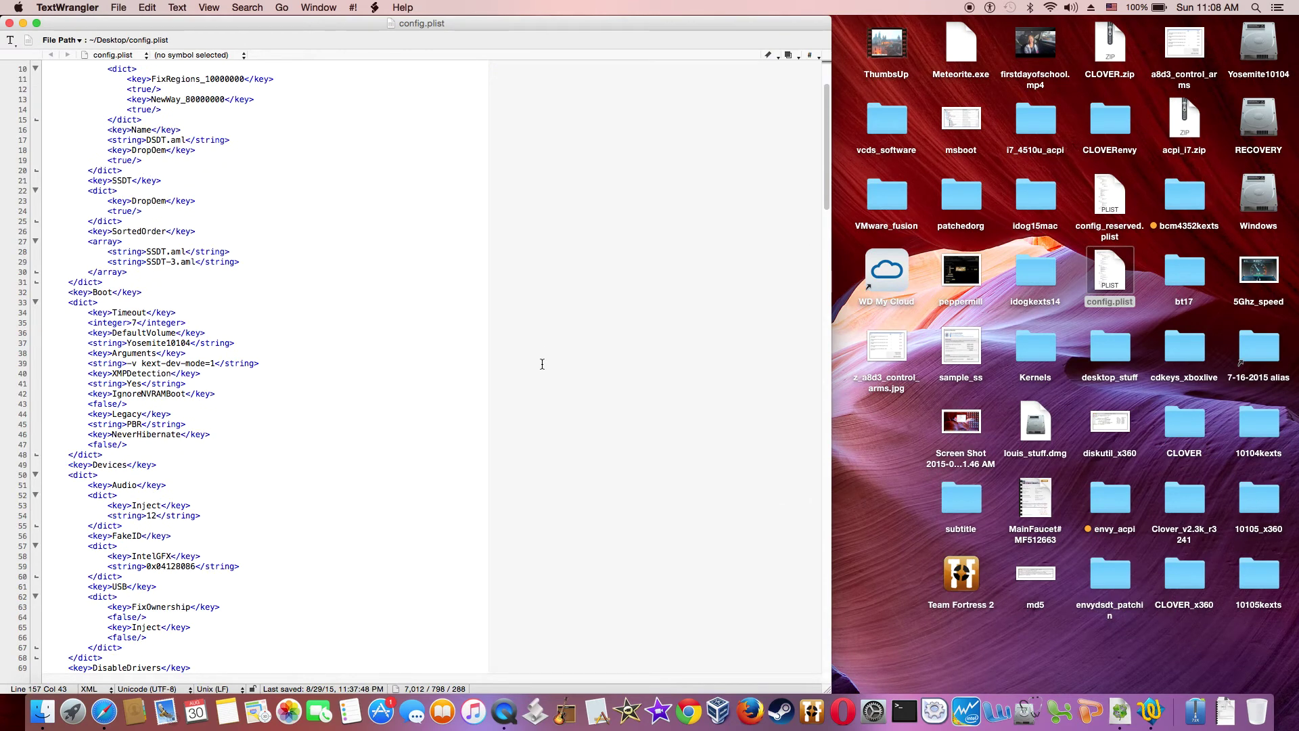
{"action": "scroll", "coordinate": [542, 364], "scroll_direction": "down", "scroll_amount": 2}
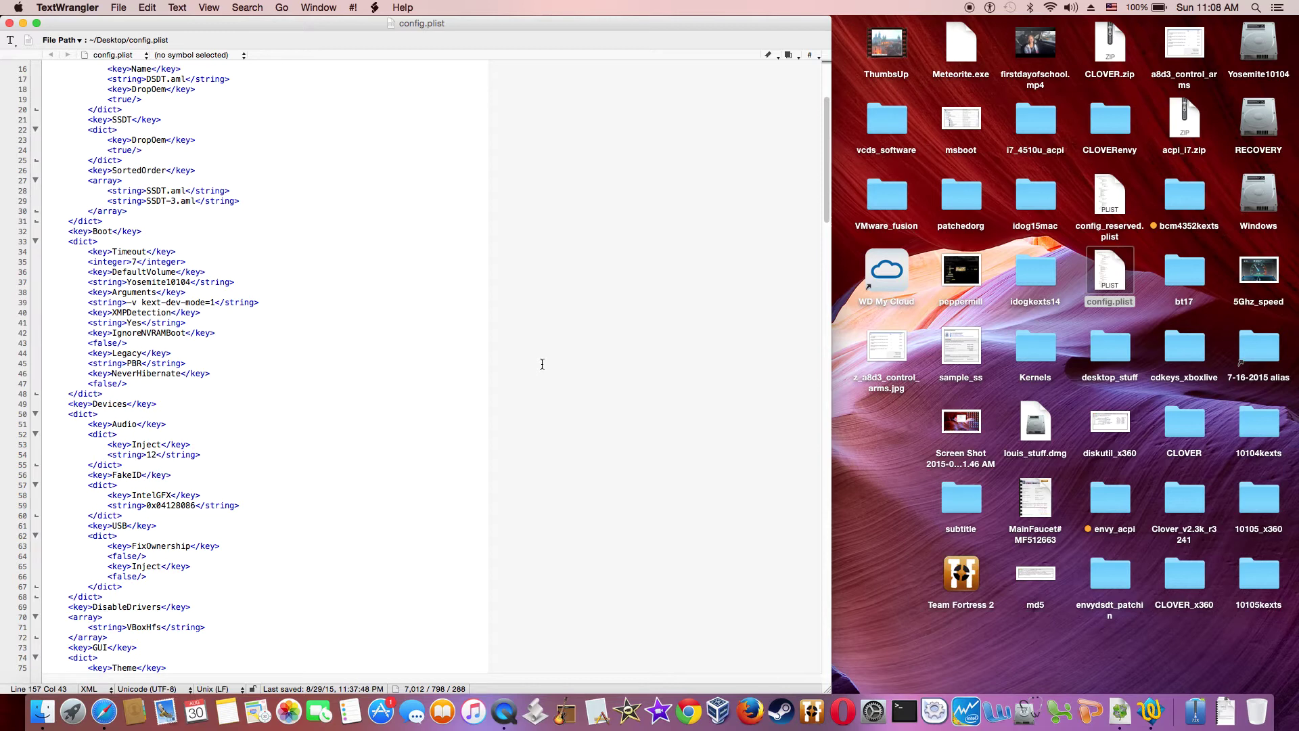
{"action": "scroll", "coordinate": [553, 239], "scroll_direction": "down", "scroll_amount": 2}
{"action": "scroll", "coordinate": [552, 240], "scroll_direction": "down", "scroll_amount": 1}
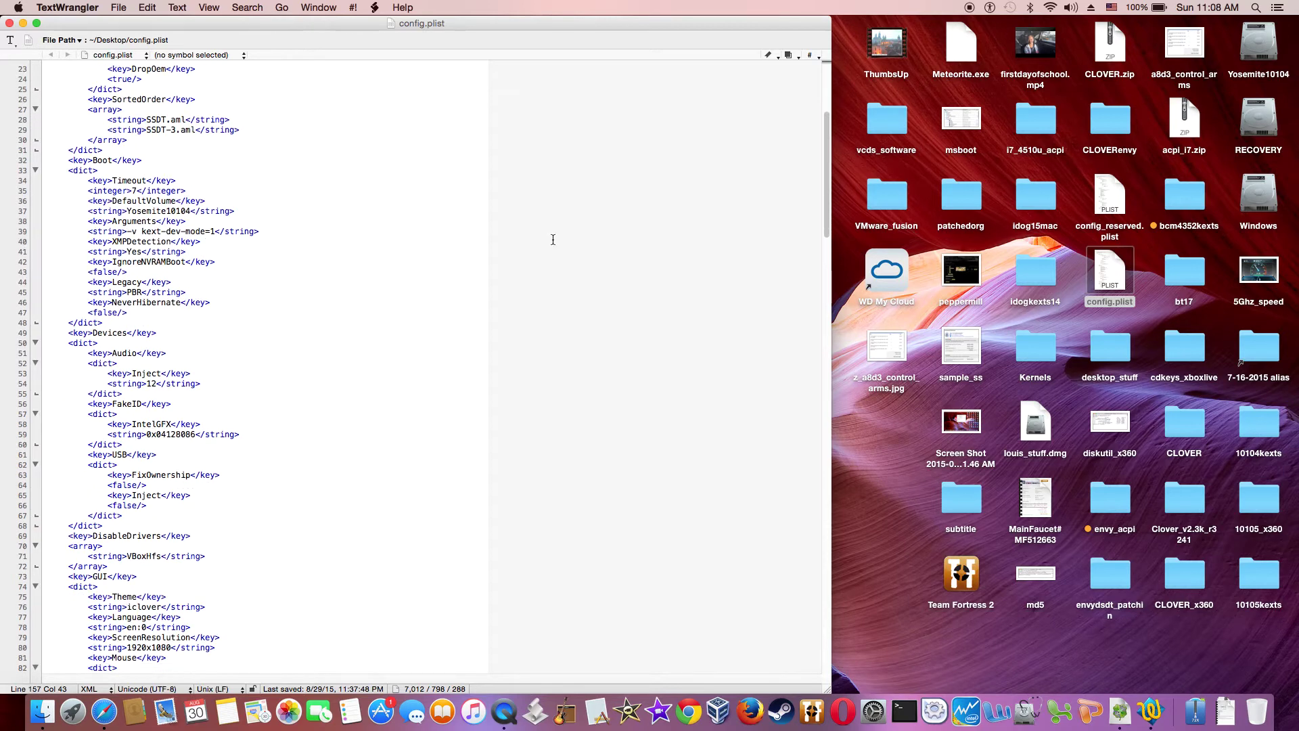
{"action": "scroll", "coordinate": [552, 239], "scroll_direction": "down", "scroll_amount": 1}
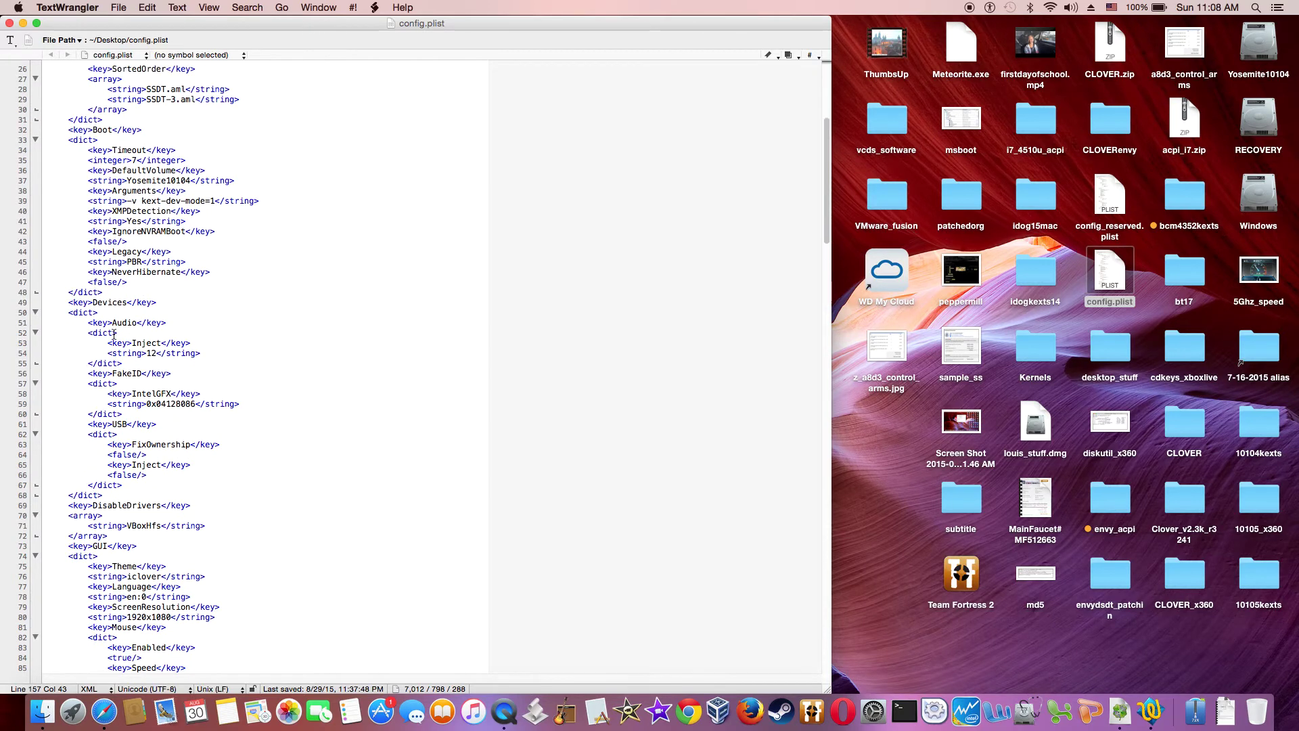
{"action": "left_click_drag", "start_coordinate": [68, 303], "coordinate": [157, 303]}
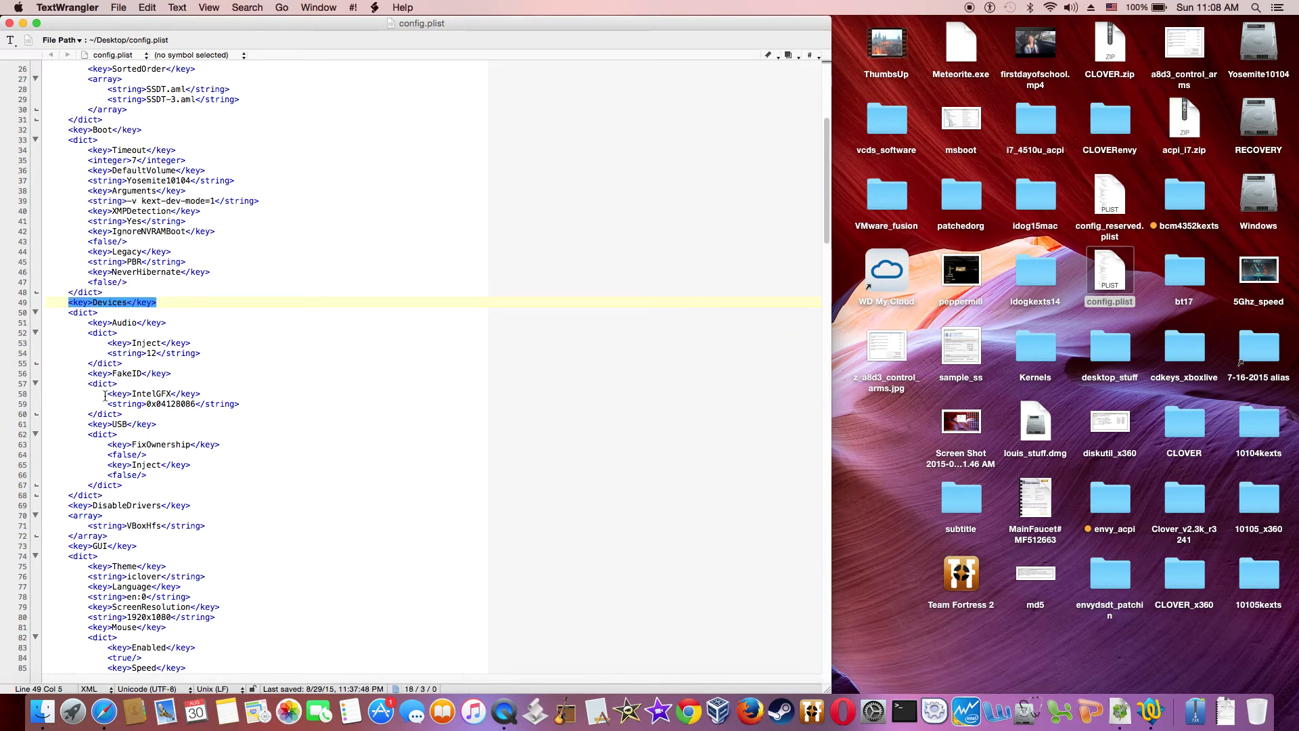
{"action": "left_click", "coordinate": [90, 376]}
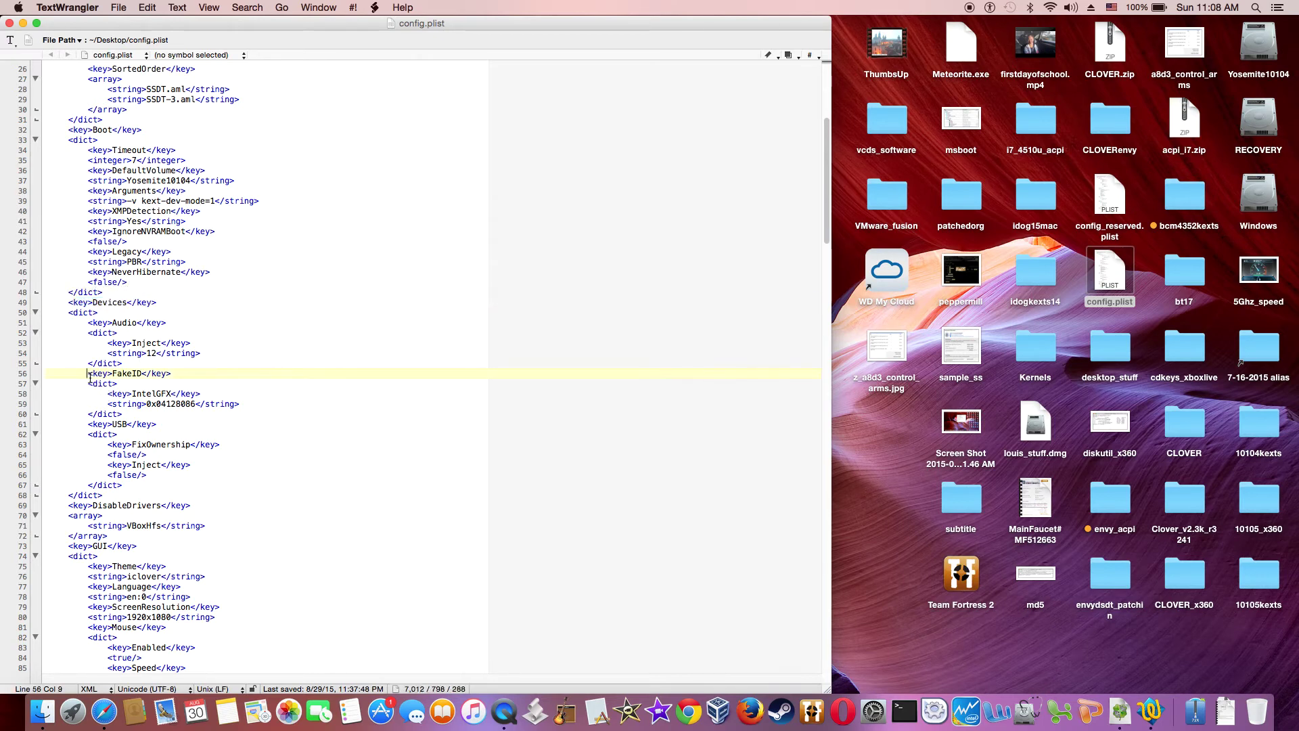
{"action": "left_click_drag", "start_coordinate": [90, 376], "coordinate": [138, 413]}
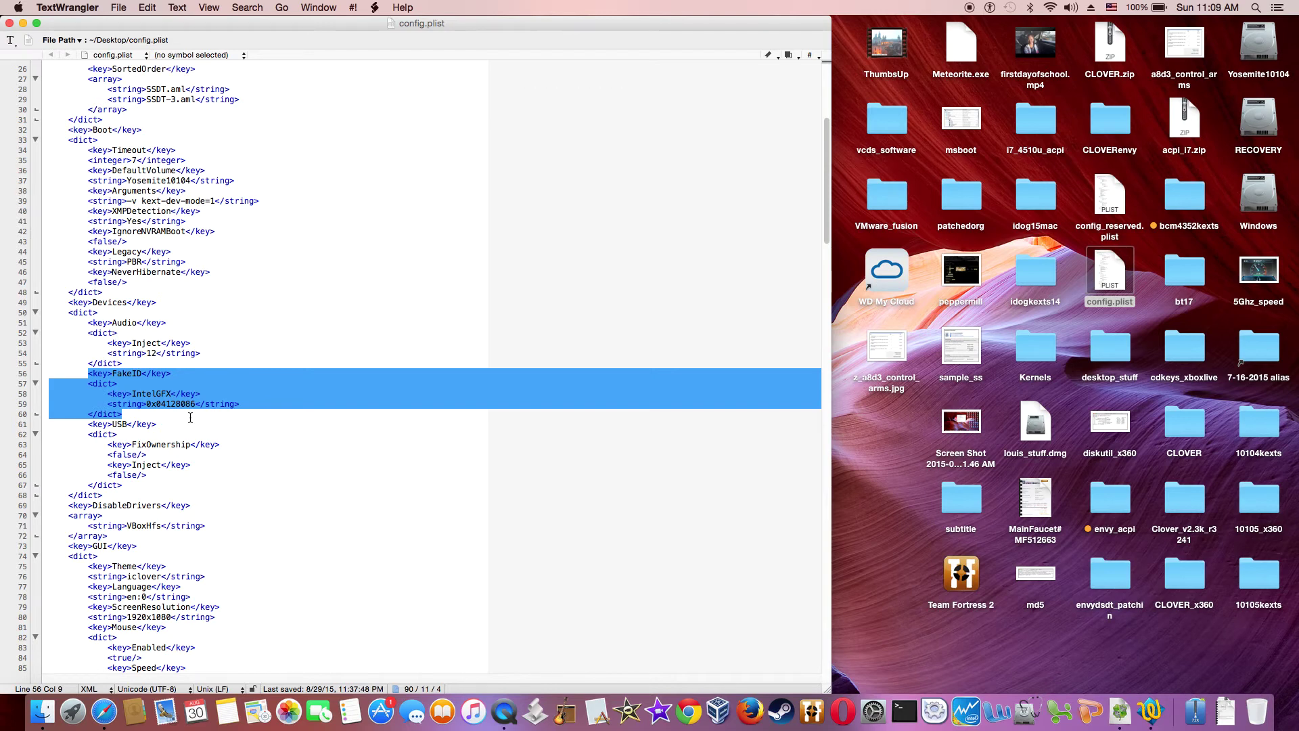
{"action": "scroll", "coordinate": [190, 417], "scroll_direction": "down", "scroll_amount": 10}
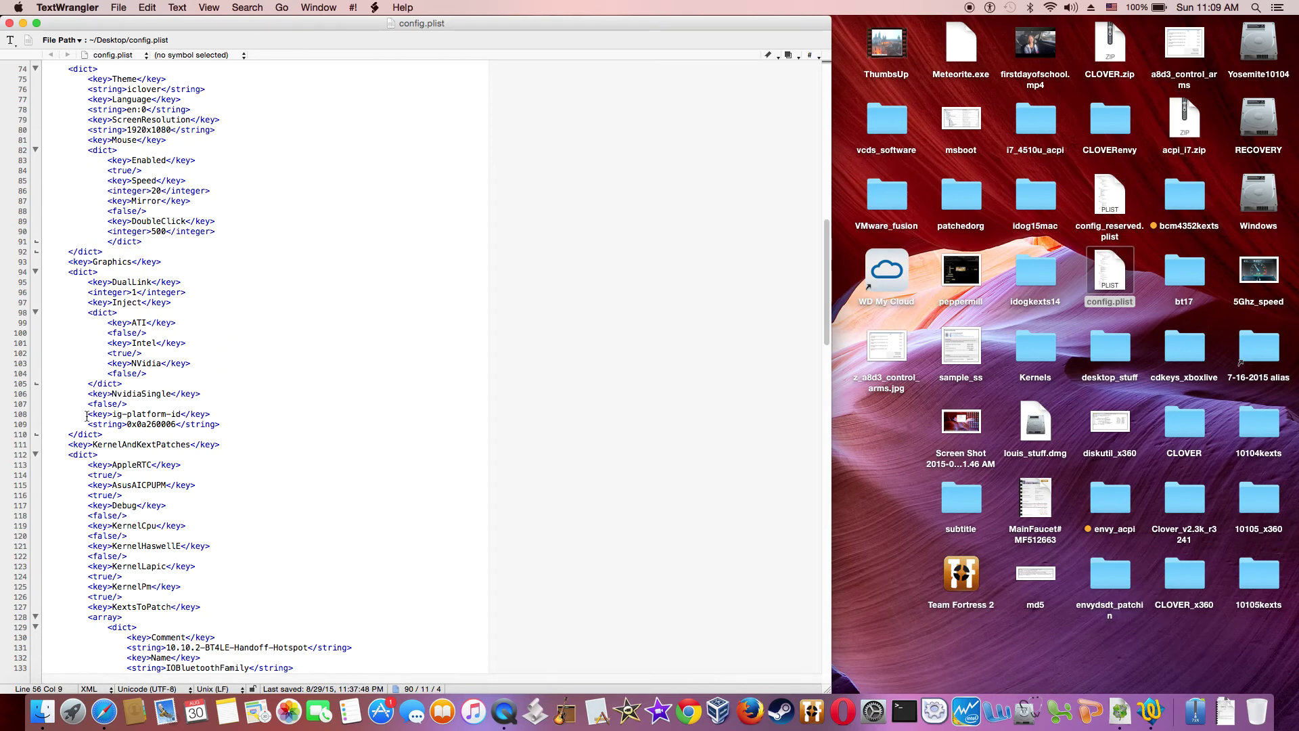
Highlight Graphics ig-platform-id 0x0a260006 and Intel true, then close config.plist
{"action": "left_click_drag", "start_coordinate": [86, 414], "coordinate": [138, 424]}
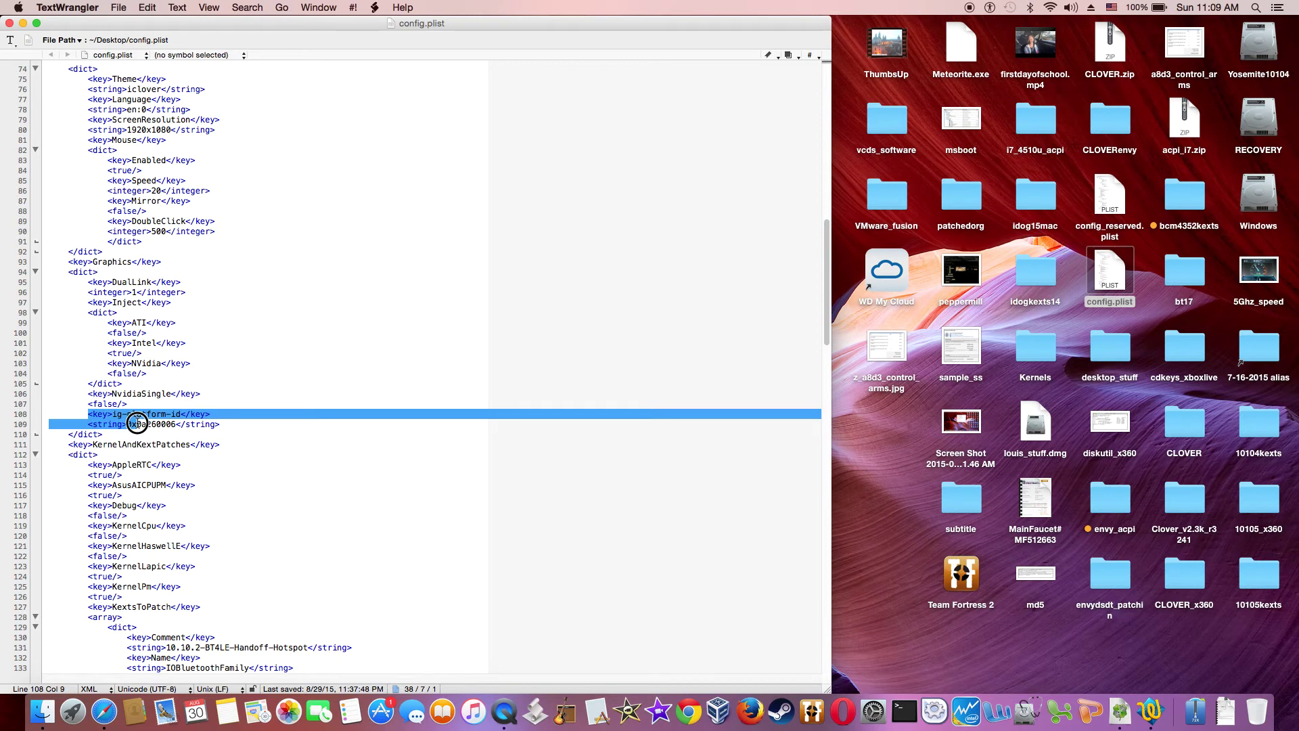
{"action": "left_click_drag", "start_coordinate": [68, 261], "coordinate": [168, 262]}
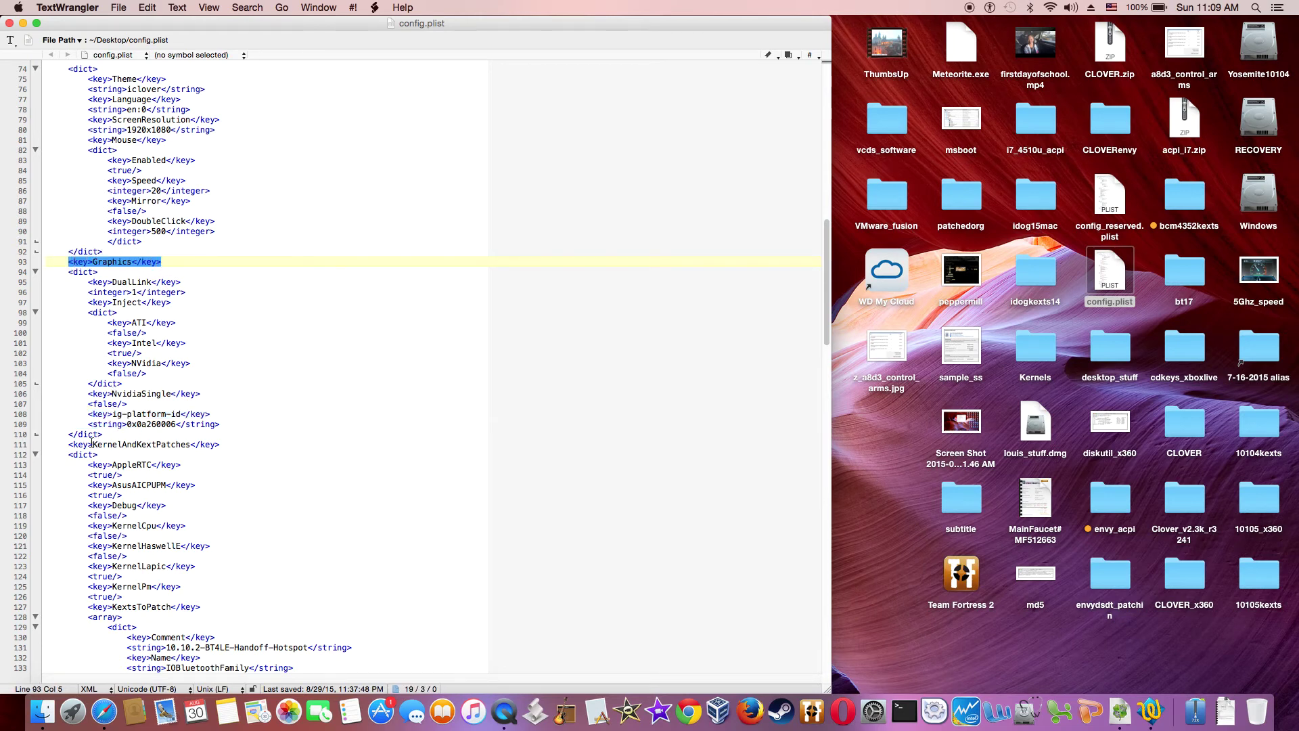
{"action": "left_click_drag", "start_coordinate": [88, 413], "coordinate": [228, 425]}
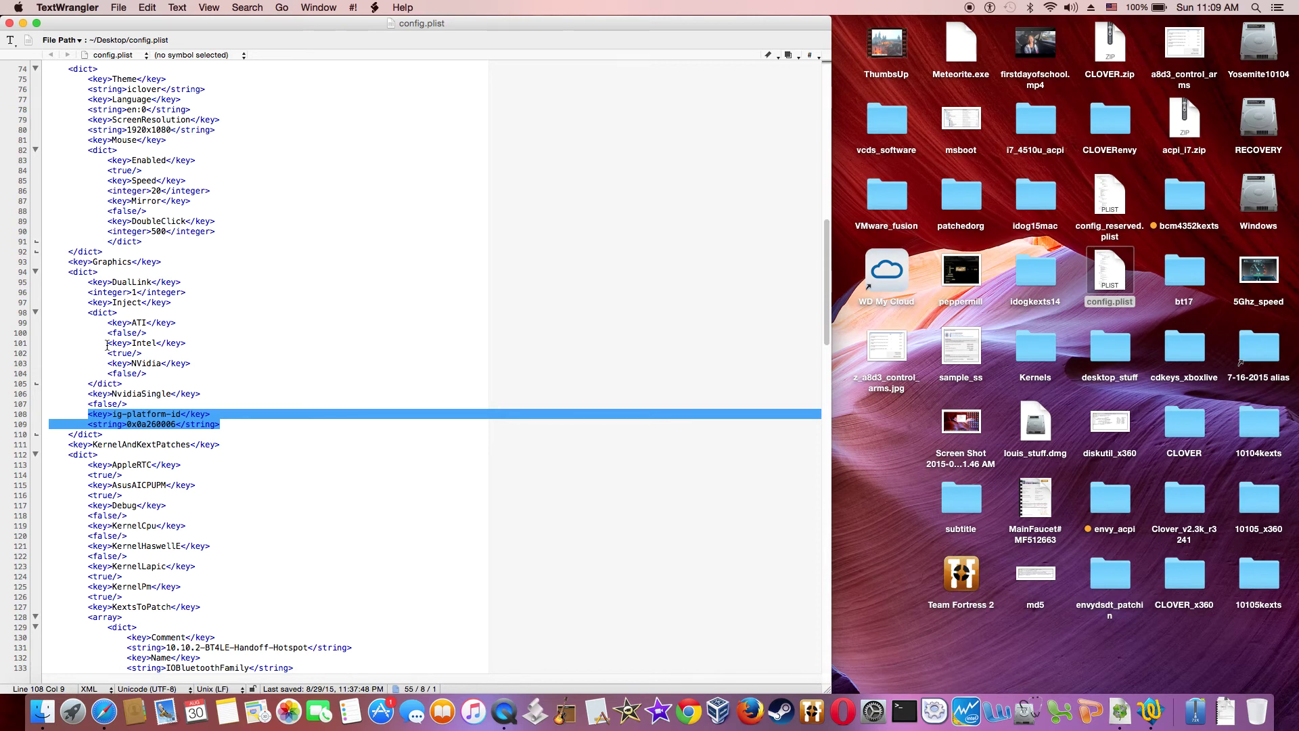
{"action": "left_click_drag", "start_coordinate": [107, 343], "coordinate": [145, 355]}
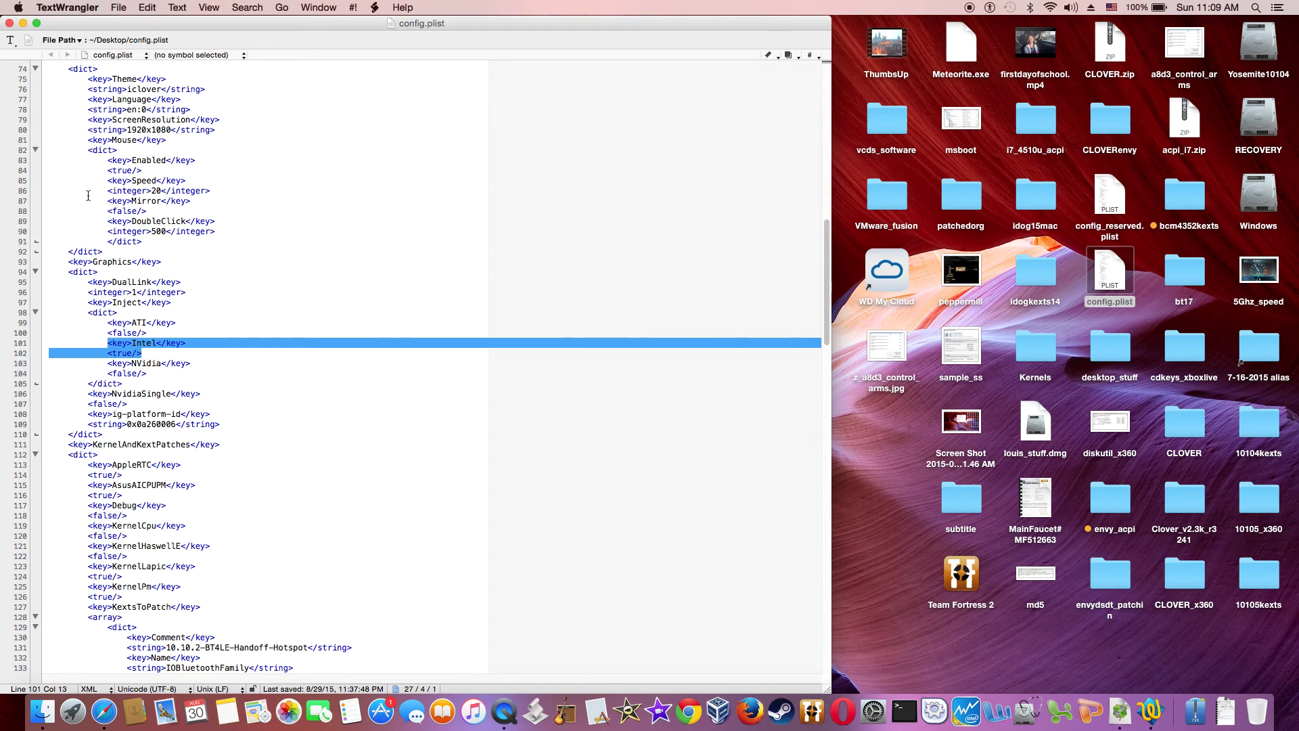
{"action": "left_click", "coordinate": [9, 24]}
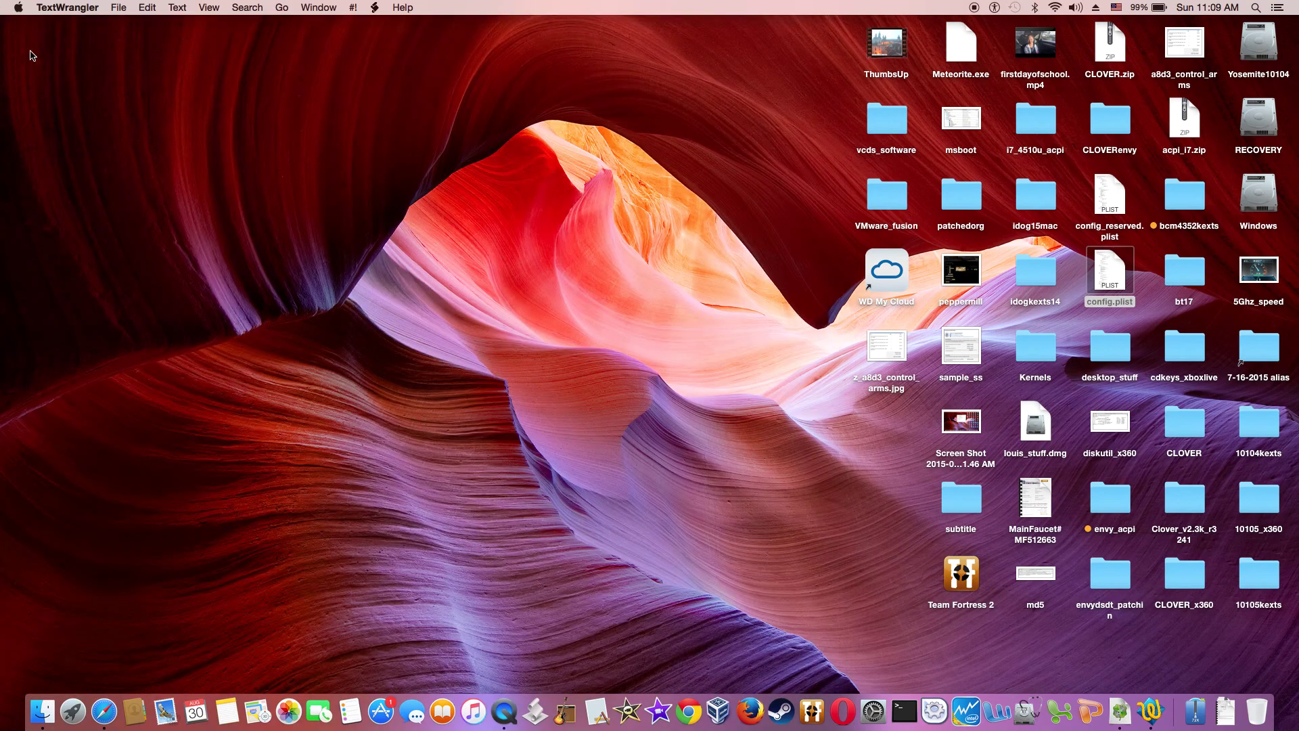